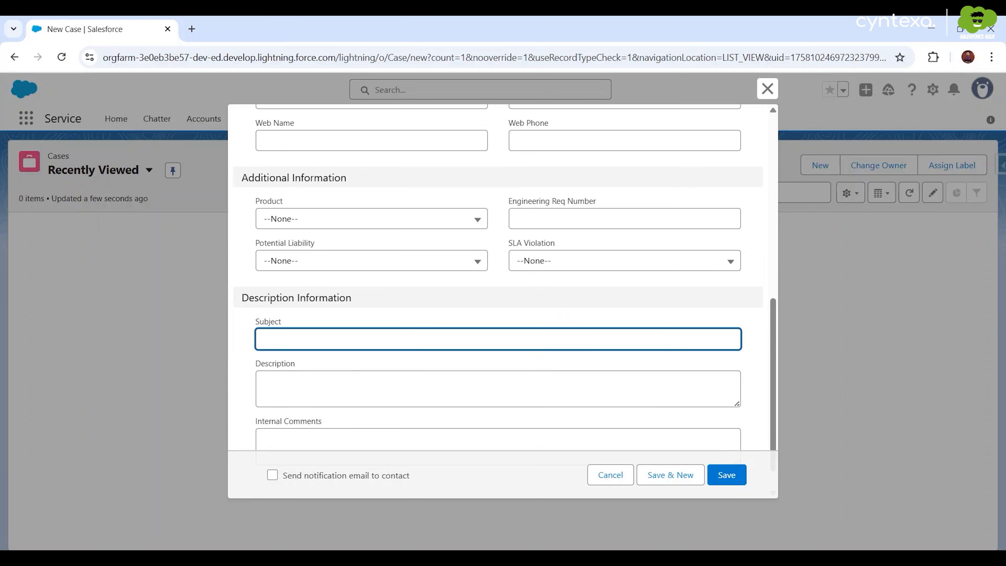
- Paste the noisy-hydraulics problem description, tick the contact notification email, and save the case
left_click(264, 383)
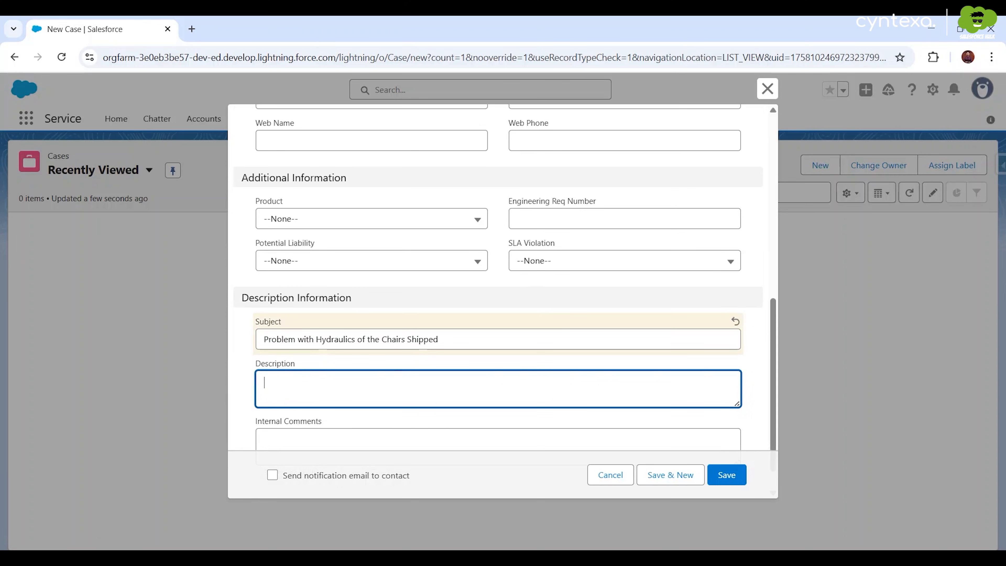
type("In the recent shipment of chairs, the hydraulics which are supposed to change the height of the chairs are not working properly and are also making noise.")
key("BackSpace")
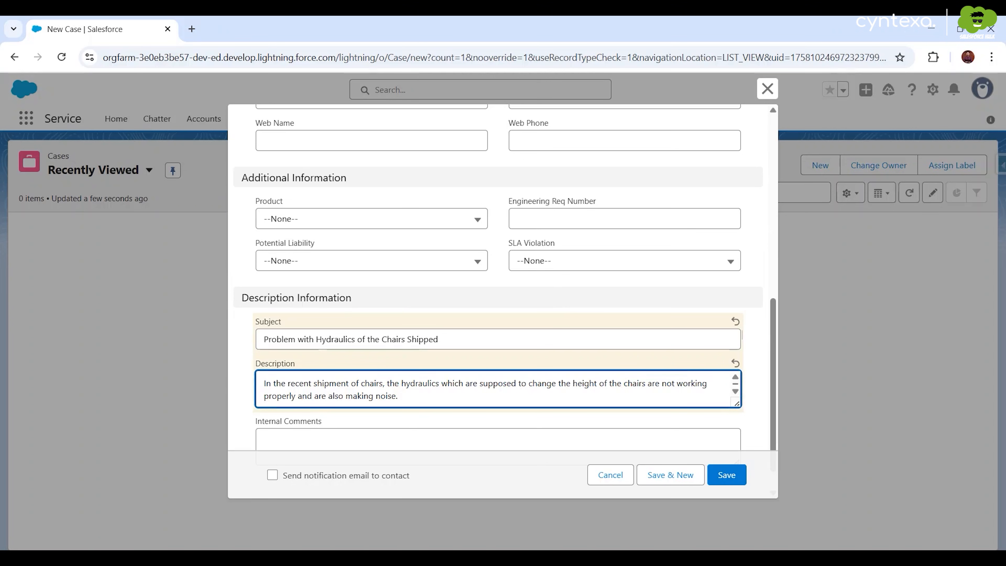
scroll(365, 388, "down", 1)
scroll(365, 388, "up", 1)
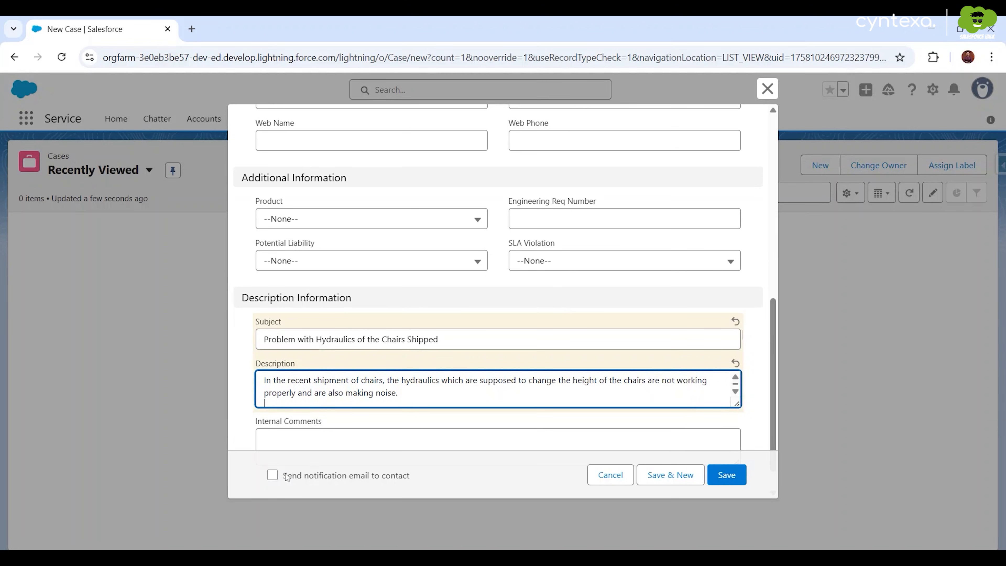
left_click(272, 475)
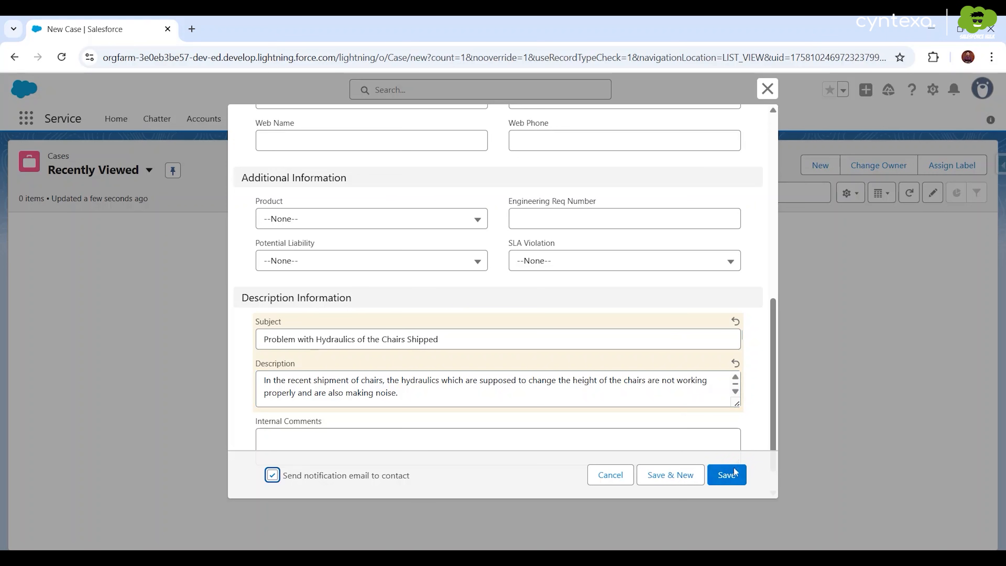
left_click(730, 475)
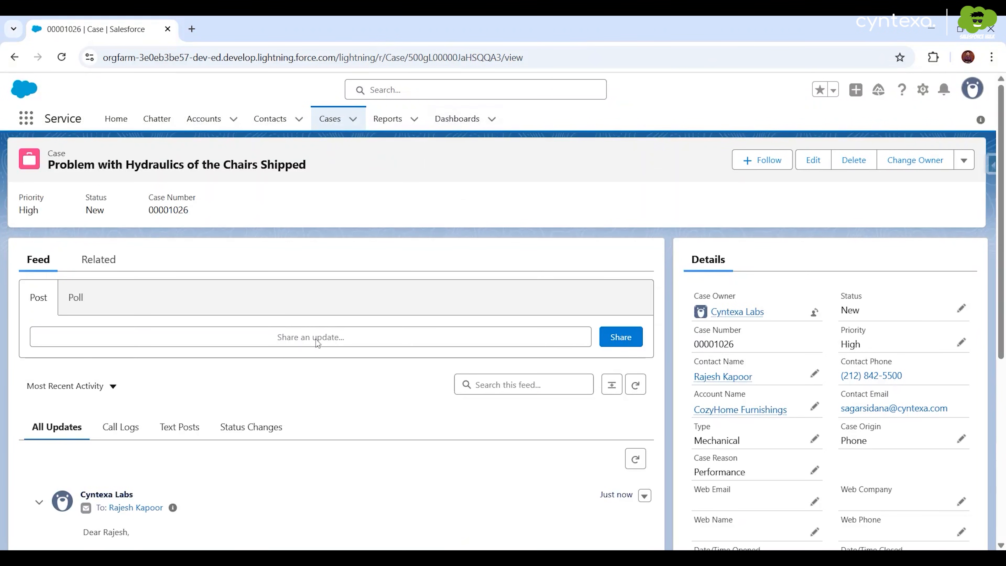
- Select the case number and subject in the logged notification email
scroll(317, 343, "down", 7)
left_click_drag(160, 299, 535, 306)
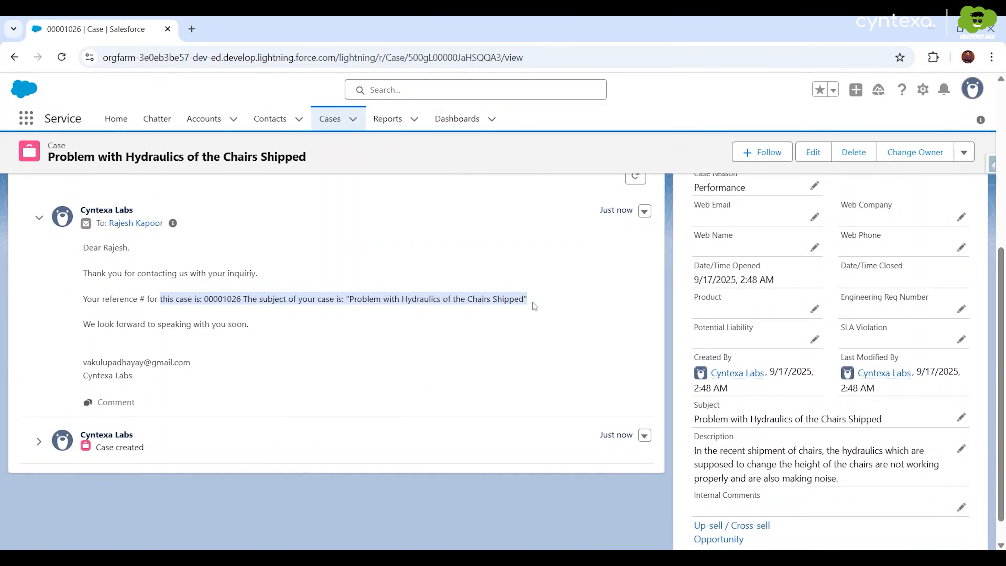
scroll(534, 306, "up", 6)
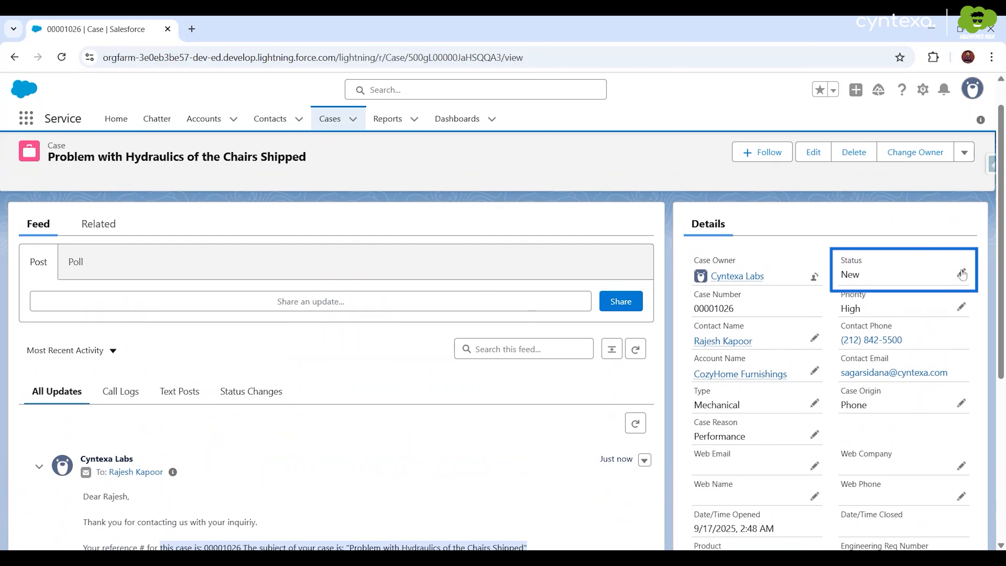
left_click_drag(868, 276, 849, 275)
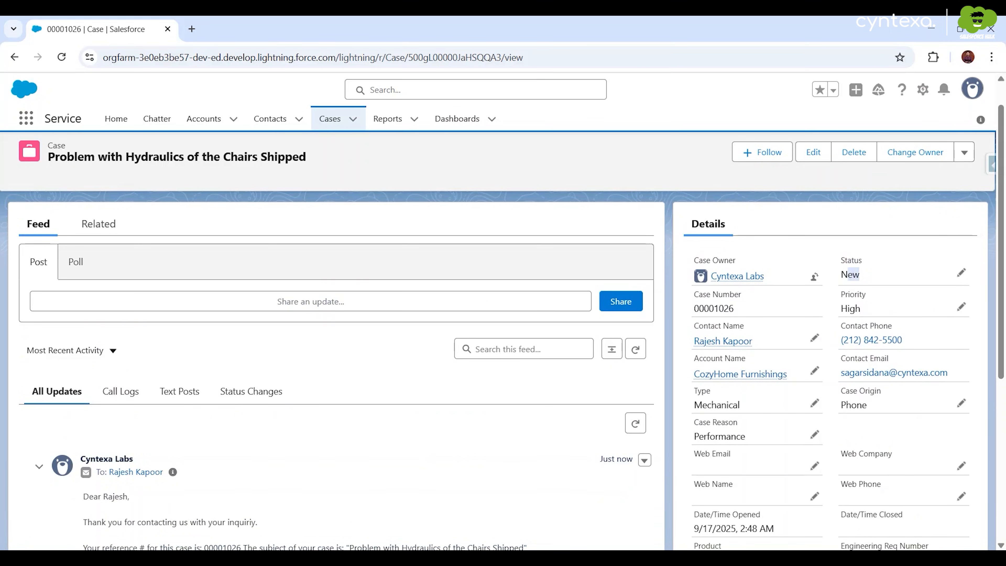
- Change the case Status from New to Working
left_click(962, 274)
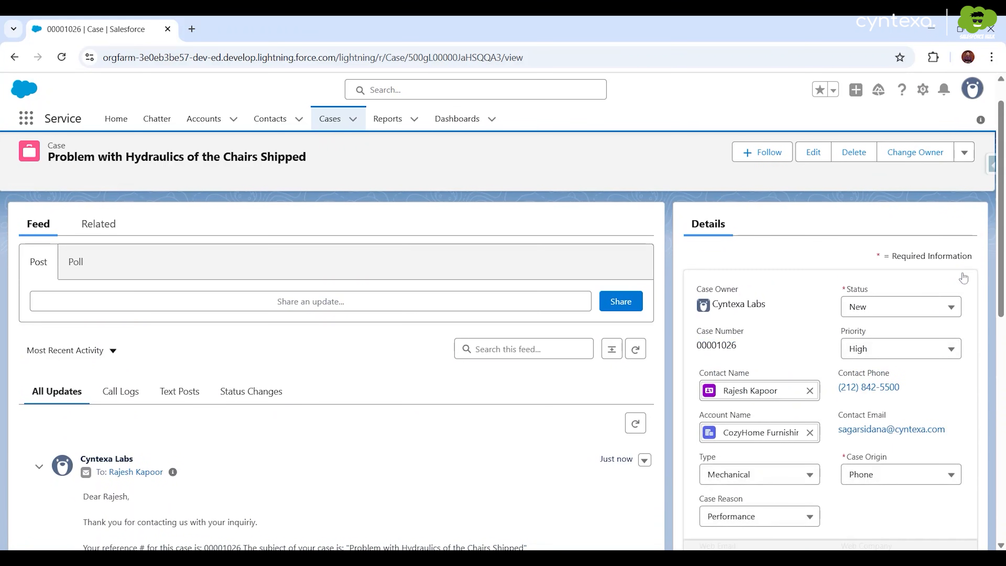
left_click(909, 309)
left_click(880, 376)
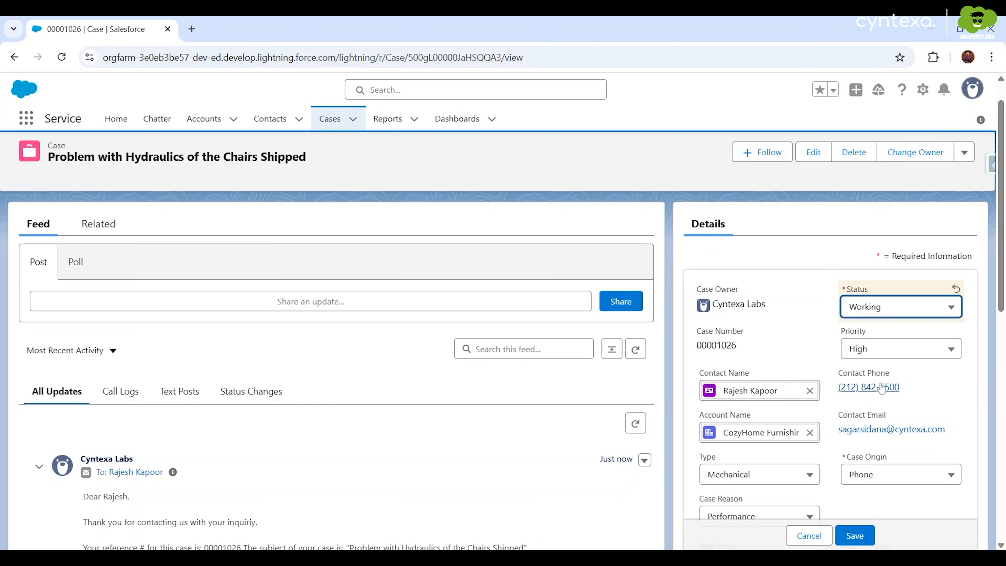
left_click(855, 535)
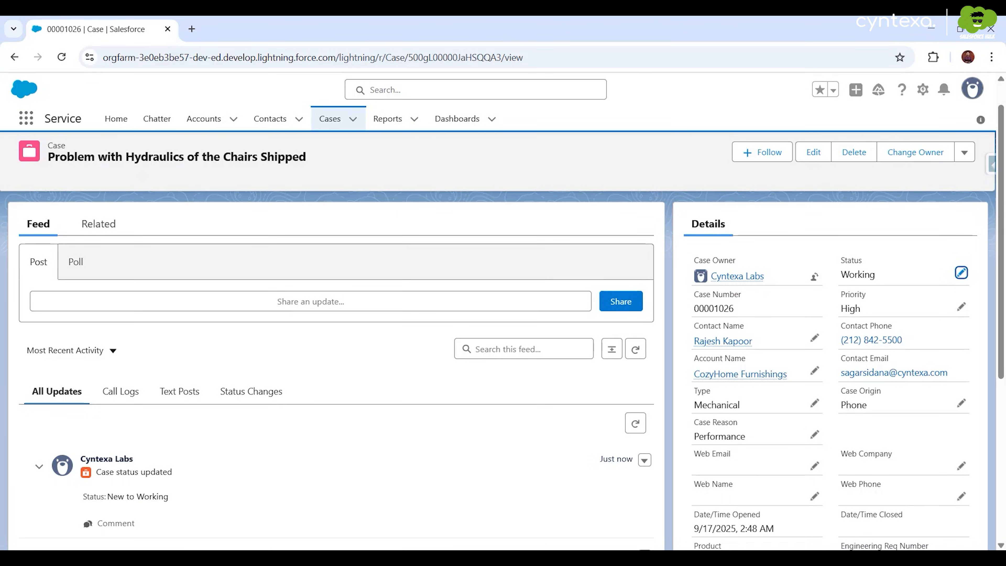
left_click(100, 232)
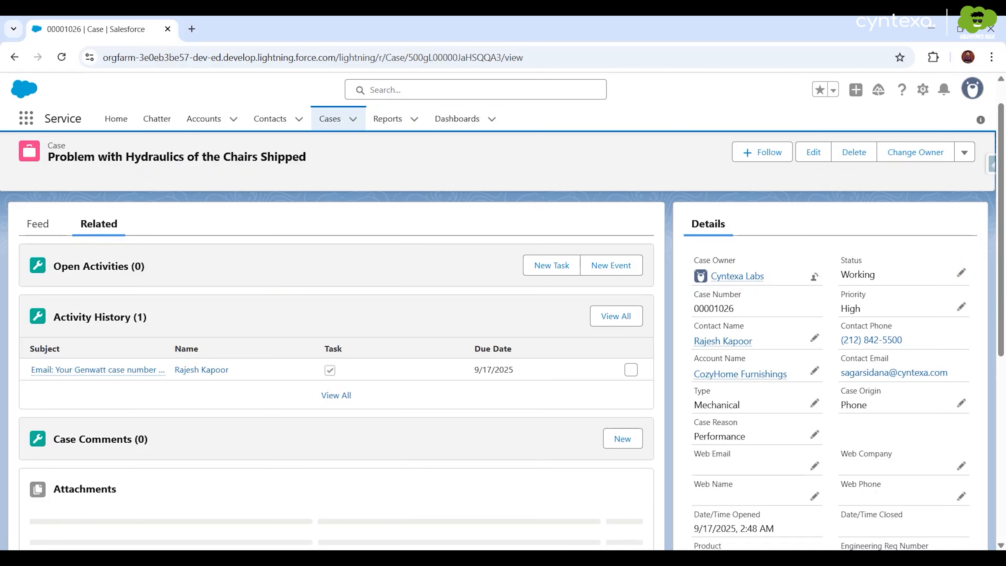
- Scroll through the case's related lists: activities, comments, attachments and case history
scroll(164, 328, "down", 3)
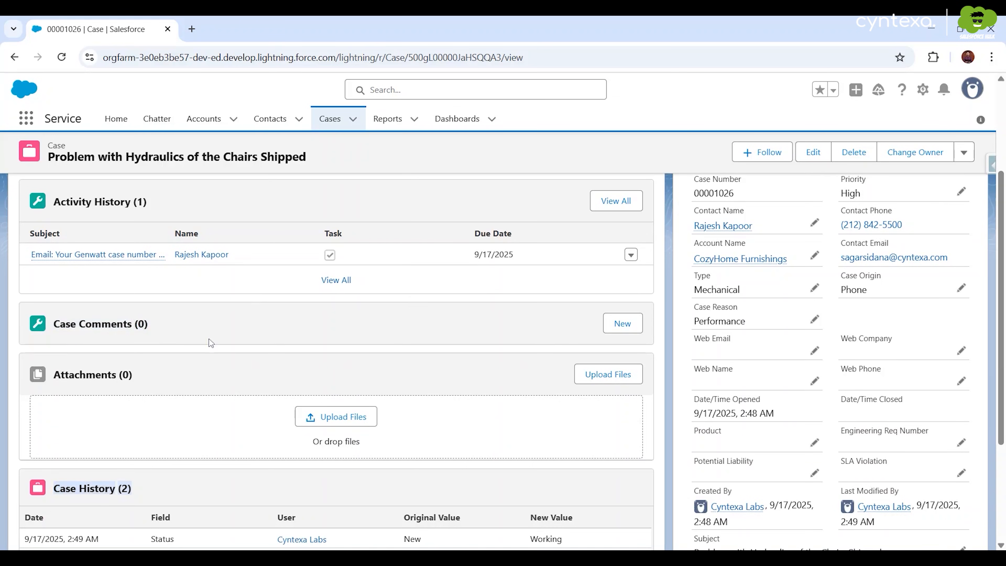
scroll(209, 338, "up", 4)
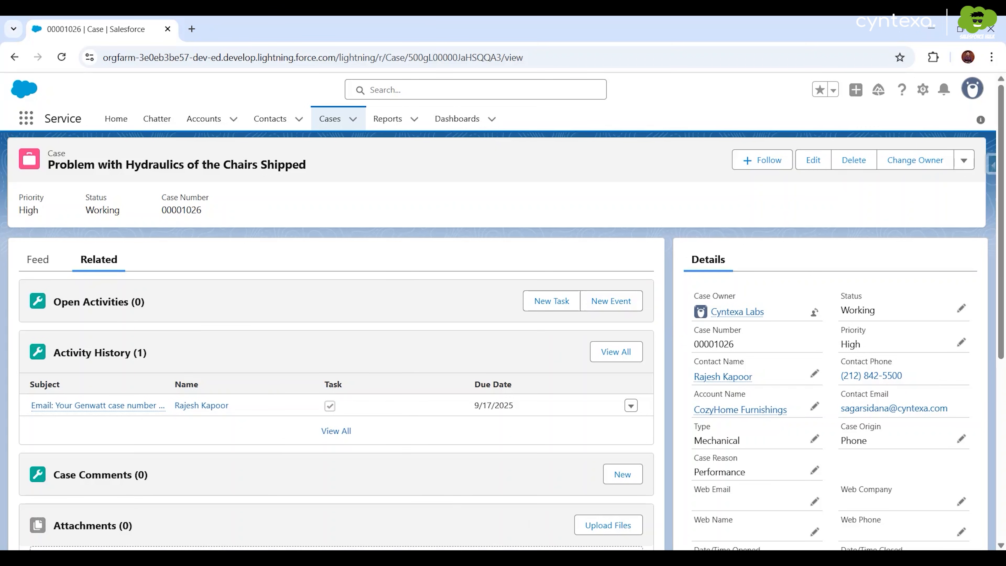
- Add a High-priority task 'Other' due 9/18/2025, commented 'visit the site and evaluate the problem with the hydraulics'
left_click(557, 301)
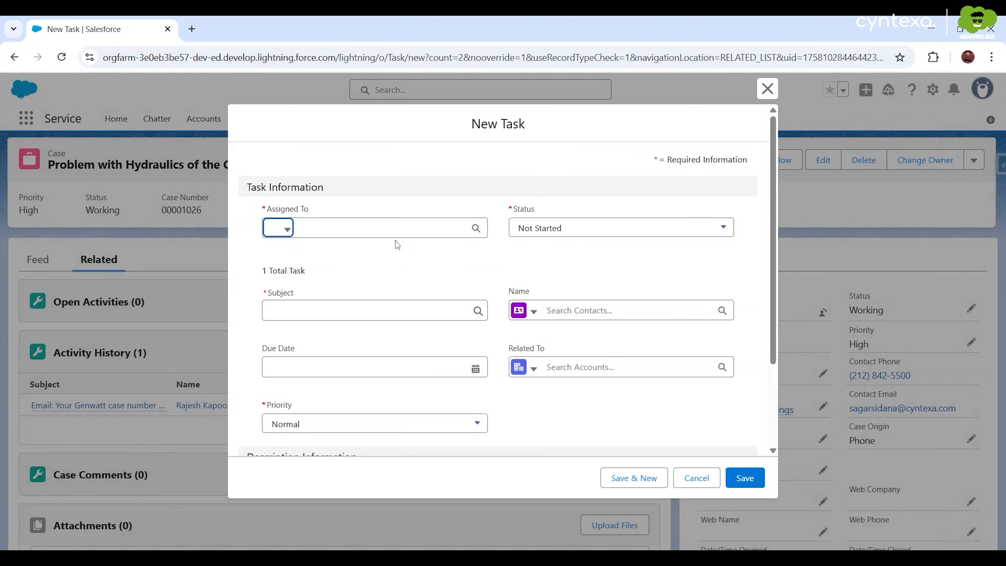
left_click(380, 341)
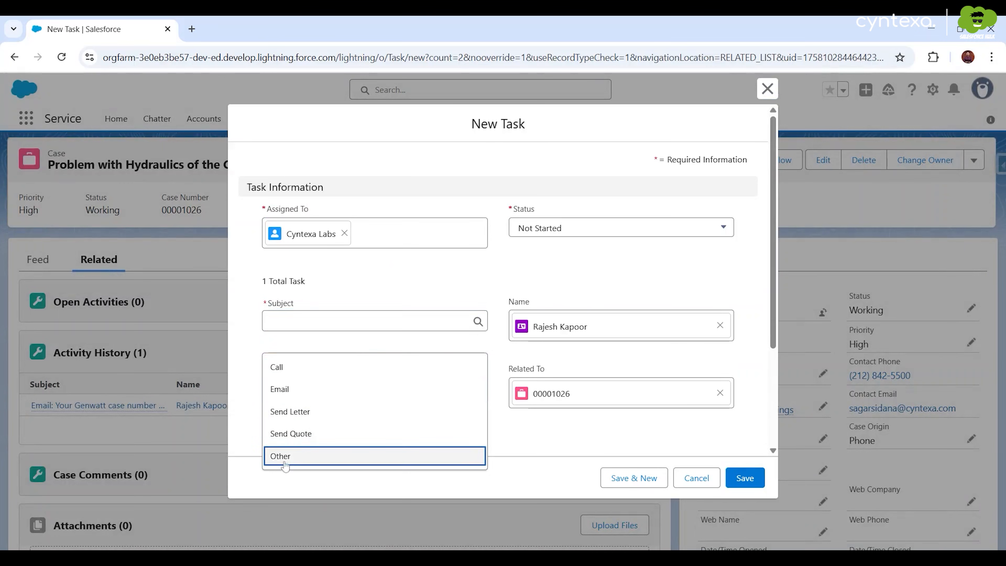
left_click(284, 458)
left_click(320, 404)
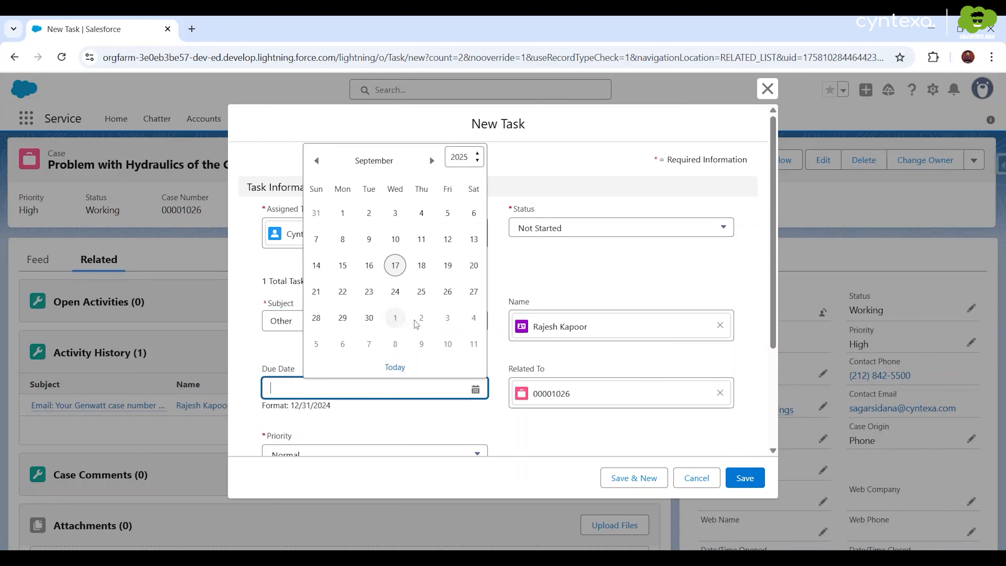
left_click(421, 264)
scroll(356, 354, "down", 3)
left_click(355, 328)
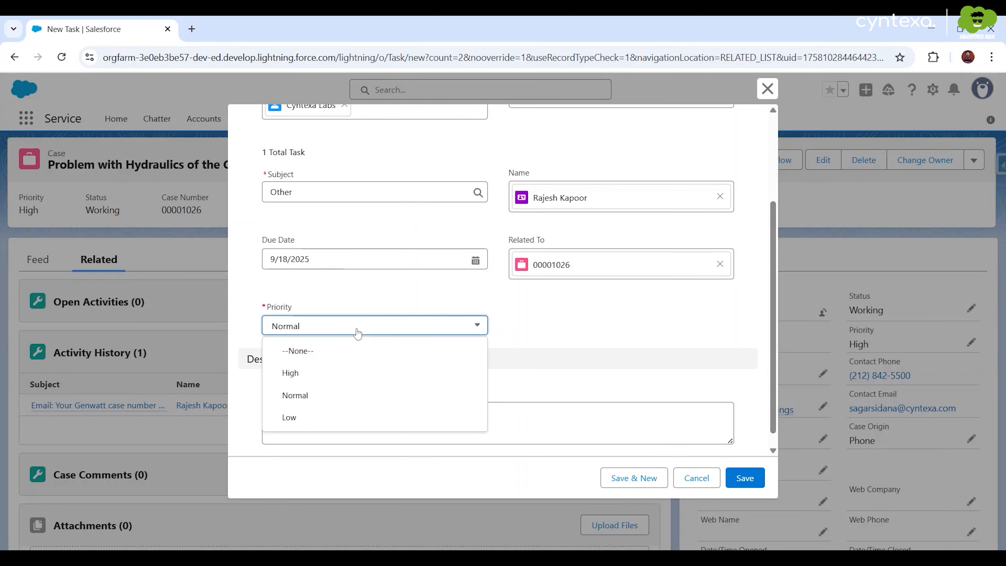
left_click(331, 377)
left_click(396, 420)
type("visit the site and evaluate the problem with the hydraulics")
left_click(745, 478)
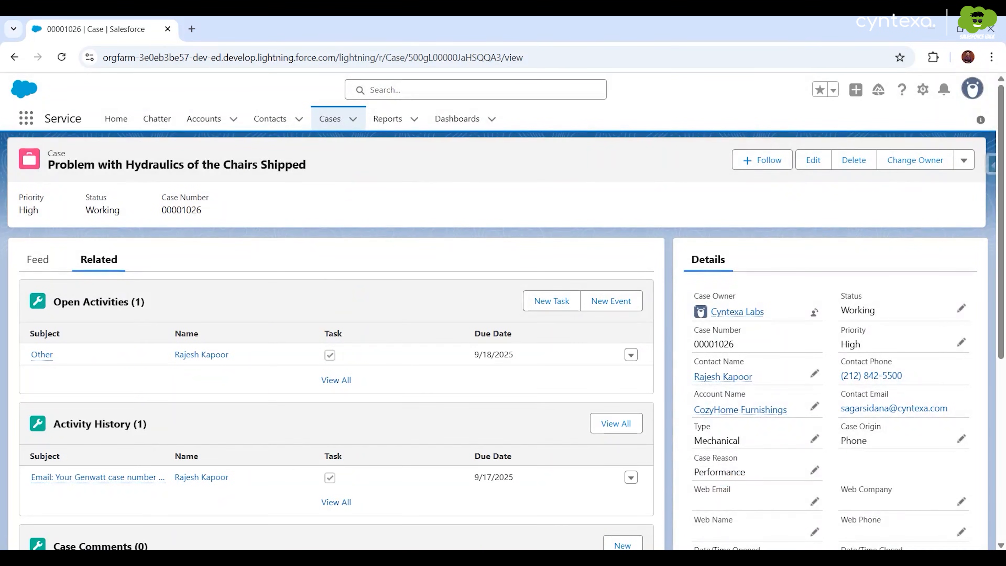
- Post the case comment 'Need to replace the hydraulics as they are not performing as expected'
scroll(444, 412, "down", 4)
left_click(616, 391)
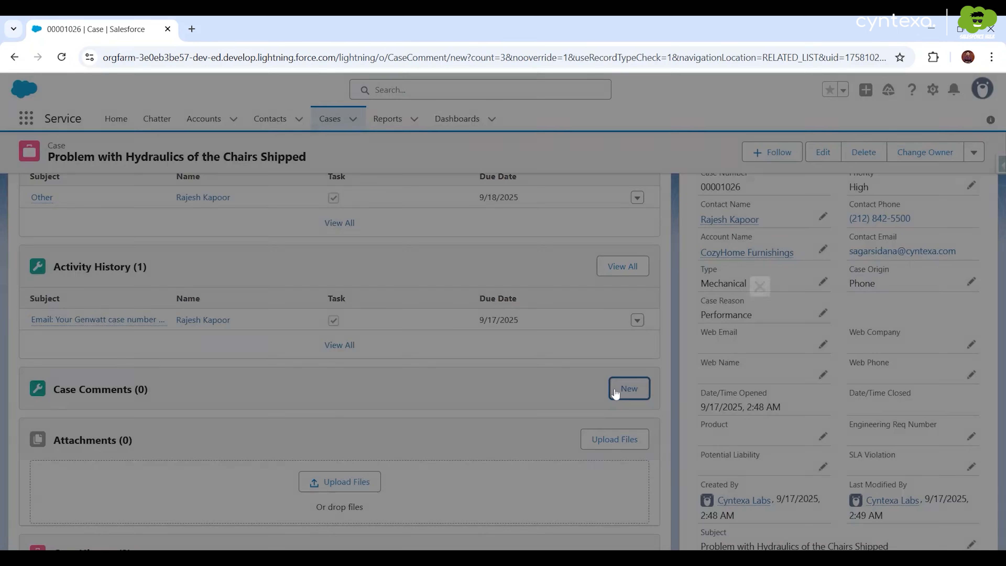
type("Need to  replace the hydraulics as they are not performing as expected")
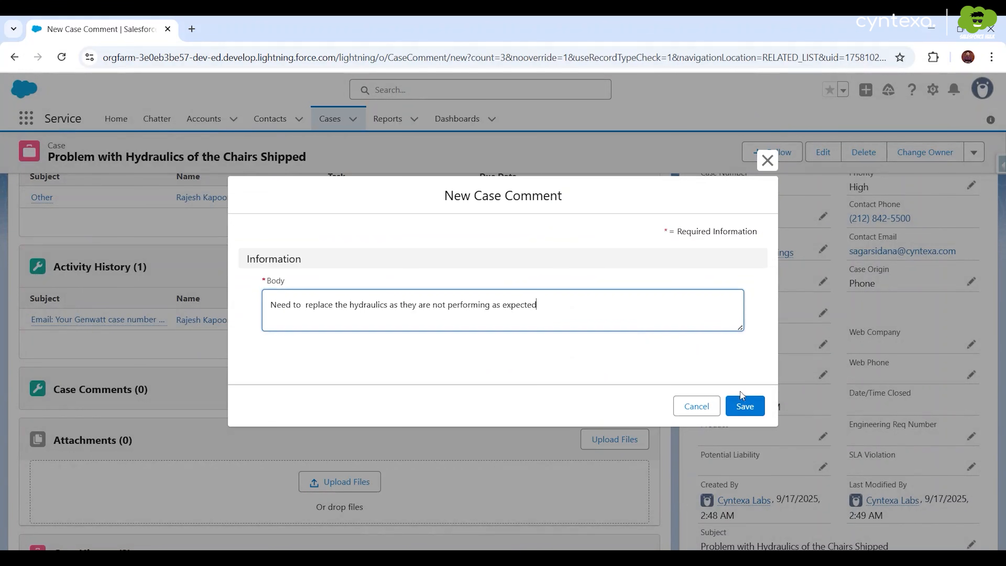
left_click(742, 408)
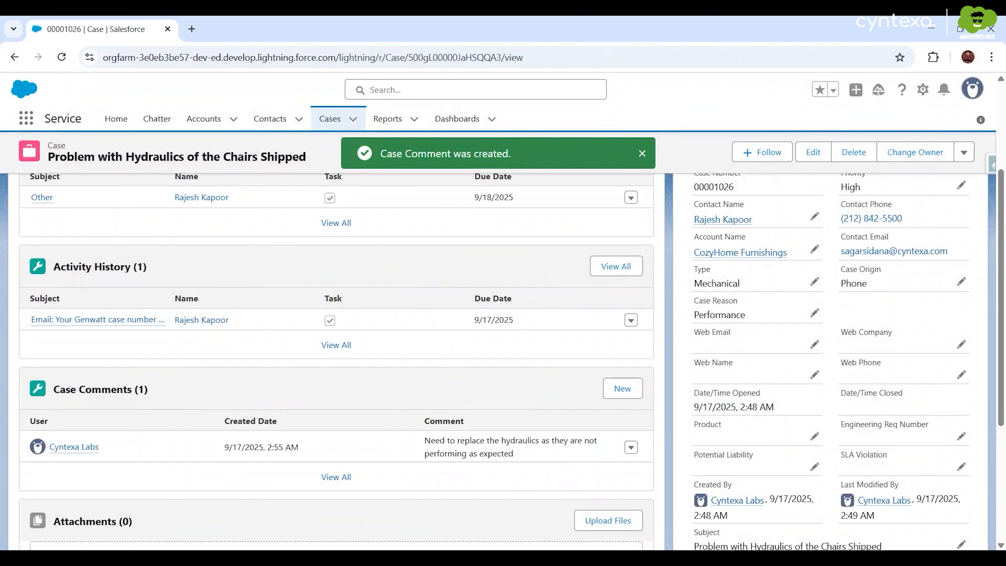
scroll(535, 369, "up", 1)
scroll(536, 369, "up", 4)
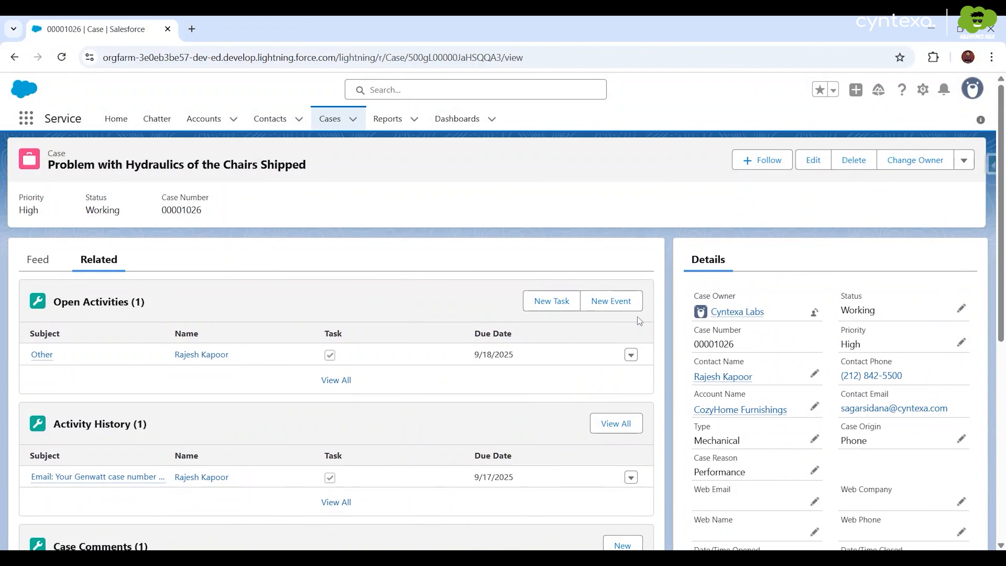
- Add a Normal-priority task 'Other' due 9/18/2025 with the comment 'To order Hydraulics'
left_click(563, 302)
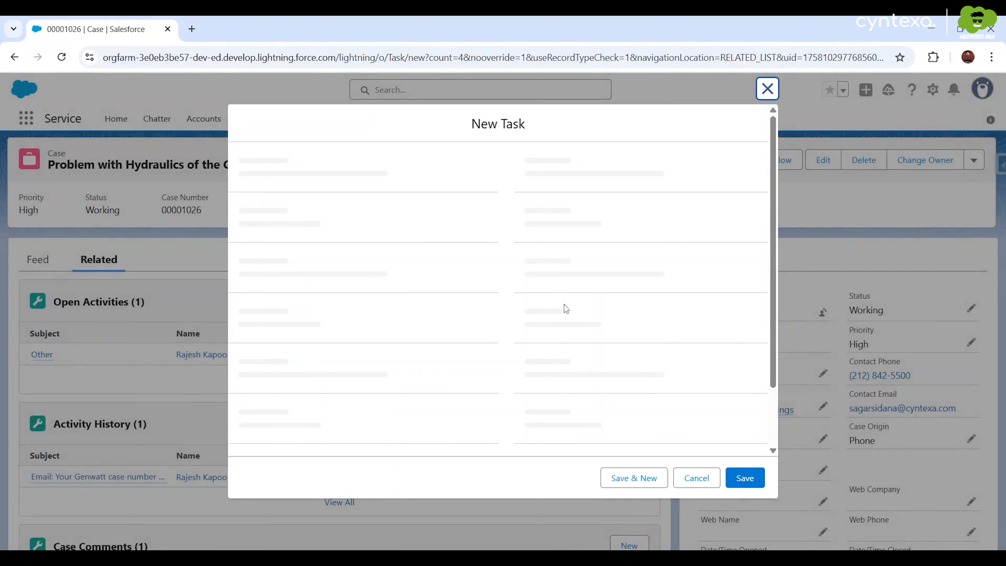
left_click(344, 341)
left_click(297, 456)
left_click(333, 390)
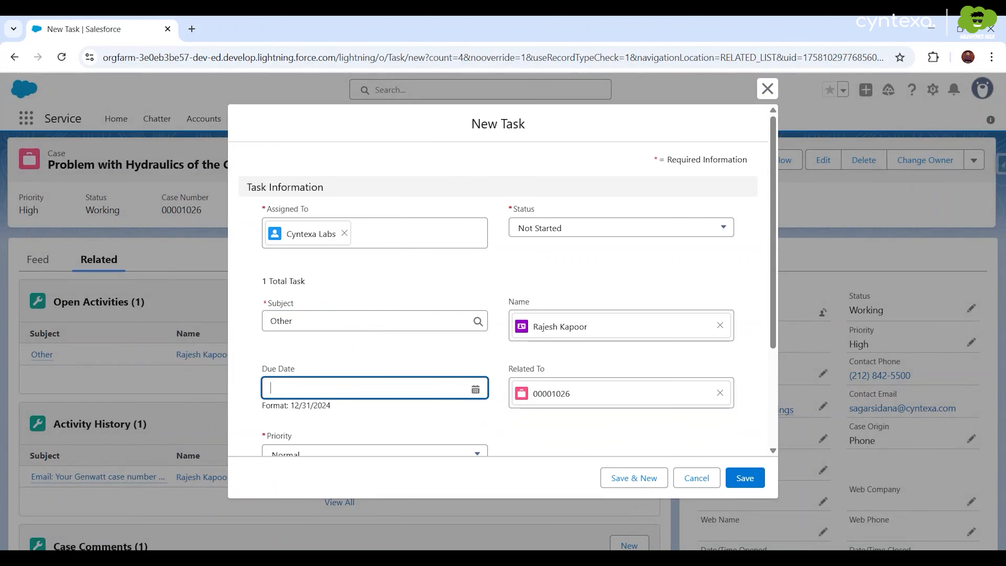
left_click(421, 266)
scroll(352, 345, "down", 3)
left_click(348, 315)
left_click(313, 379)
left_click(313, 400)
type("To order Hydraulics")
left_click(746, 478)
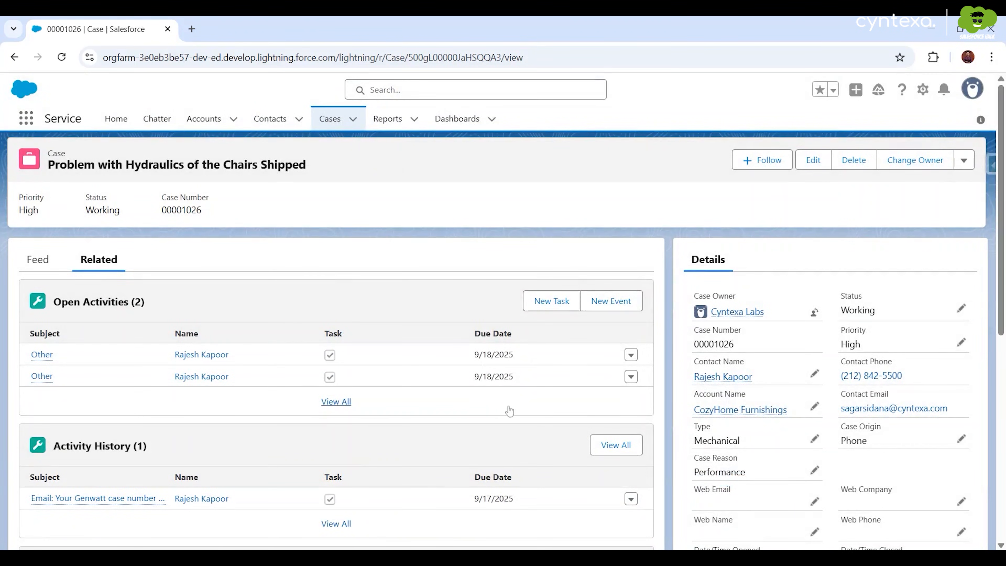
scroll(509, 411, "down", 2)
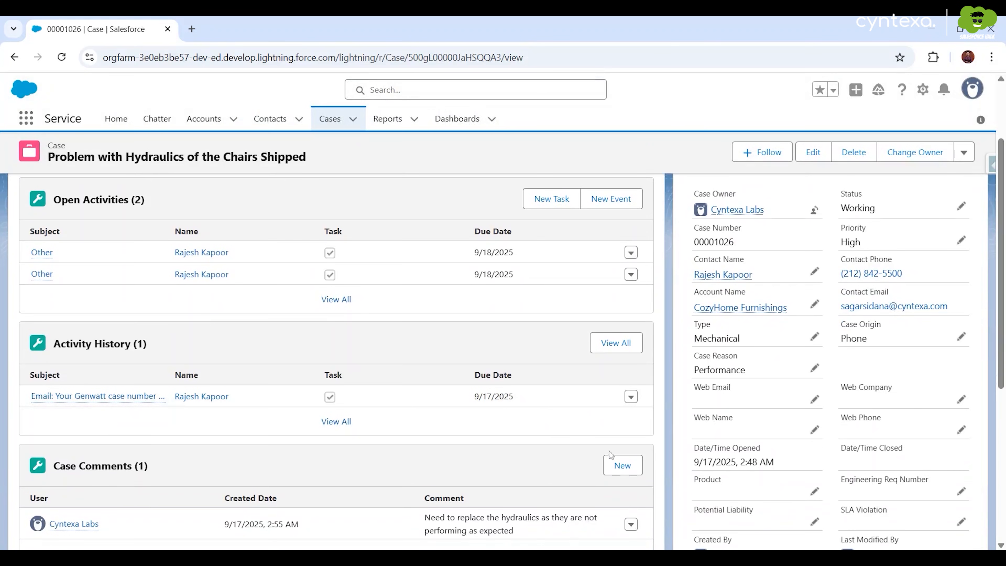
- Save a case comment saying the replacement hydraulics are ordered and shipping
left_click(614, 466)
type("We have ordered replacements of the Hydraulics, the shipment is on the way")
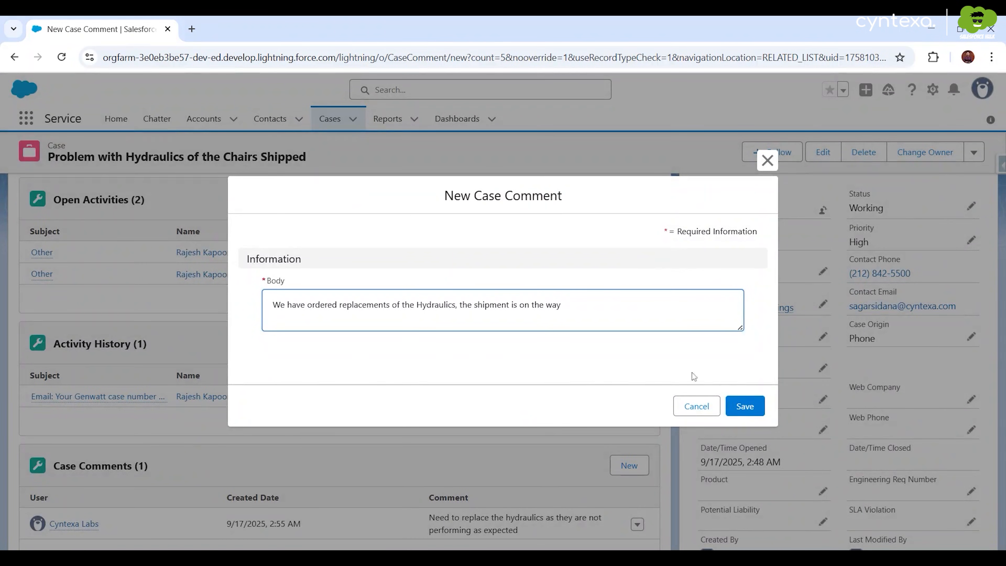
left_click(744, 406)
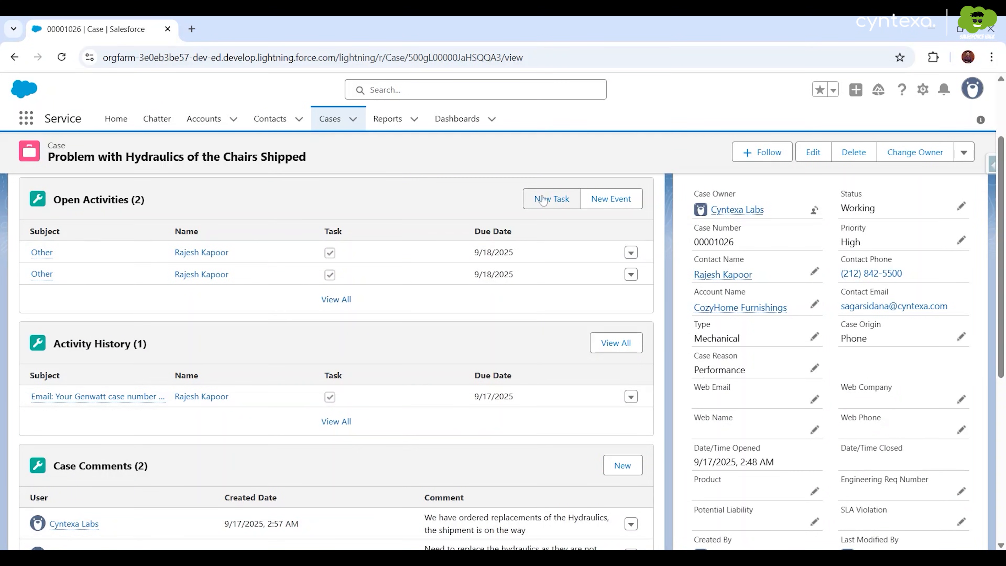
- Add a task 'Other' due 9/19/2025 noting 'Replacement scheduled on 19th September'
left_click(542, 199)
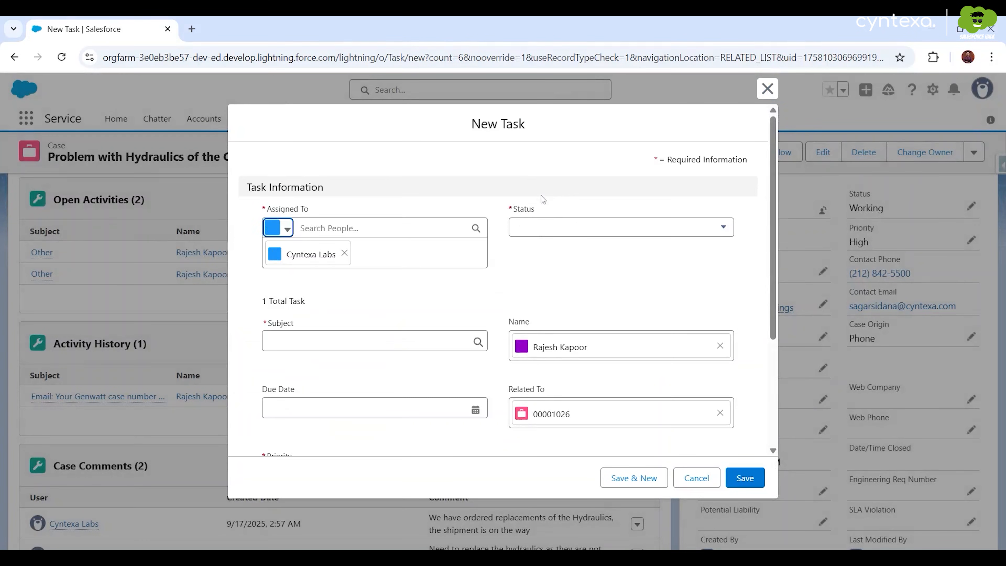
scroll(369, 365, "down", 2)
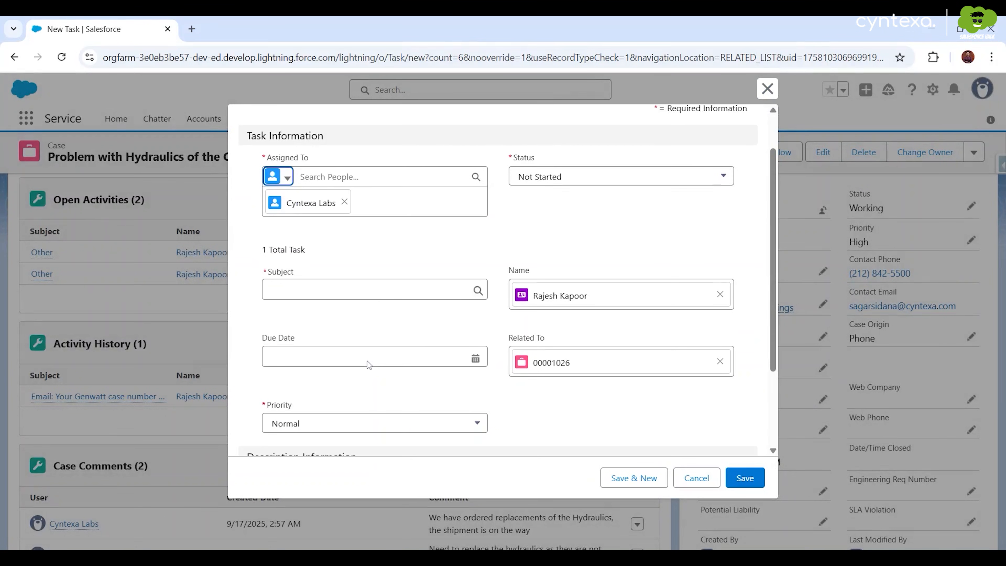
left_click(354, 288)
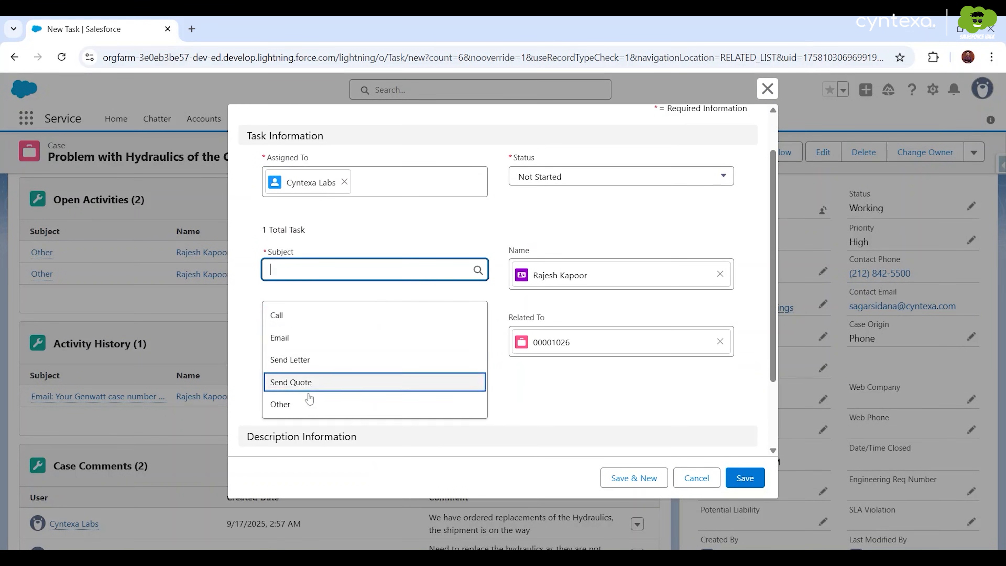
left_click(303, 404)
left_click(309, 339)
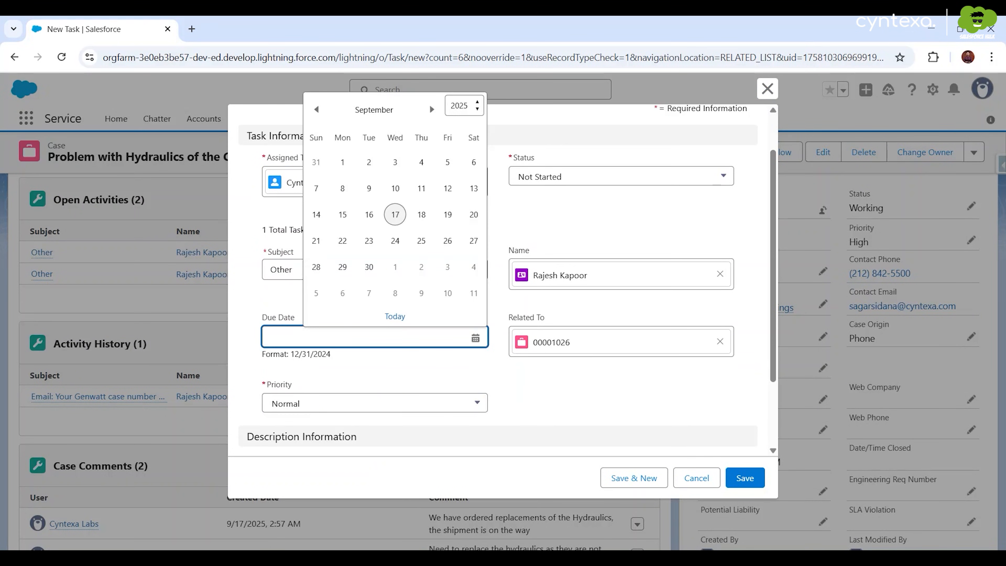
left_click(444, 216)
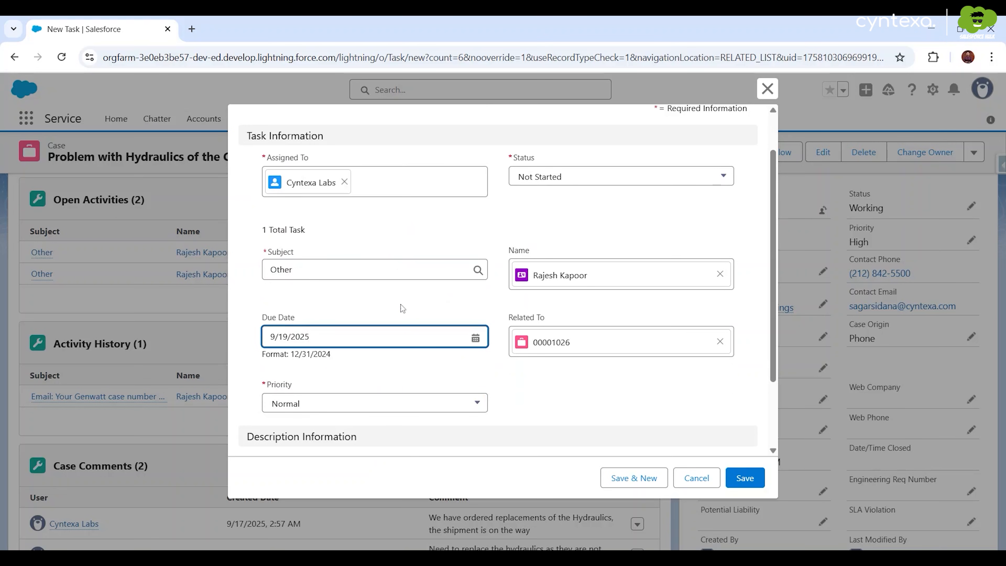
scroll(403, 308, "down", 2)
left_click(402, 407)
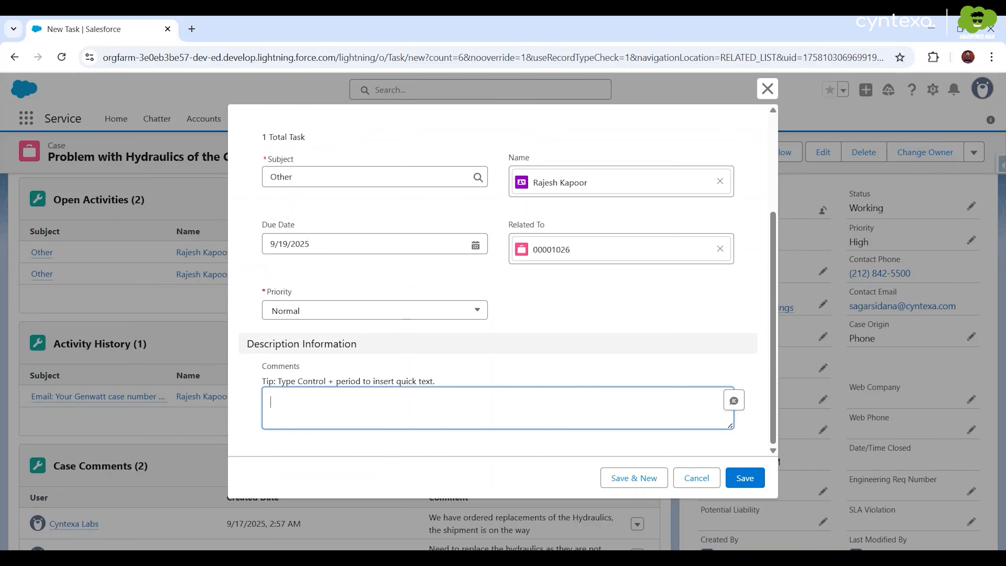
type("Replacement scheduled on 19th September")
left_click(744, 478)
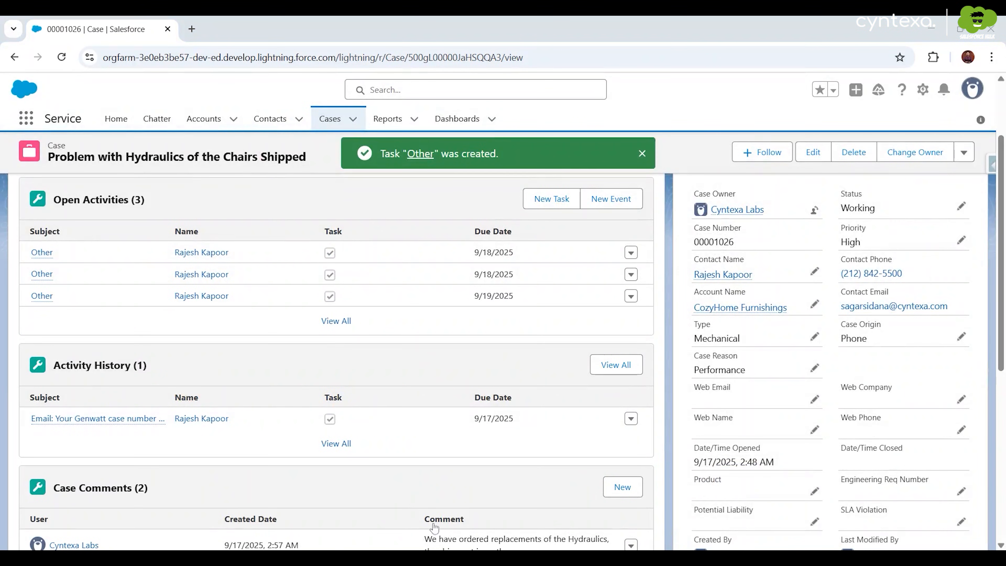
left_click(610, 199)
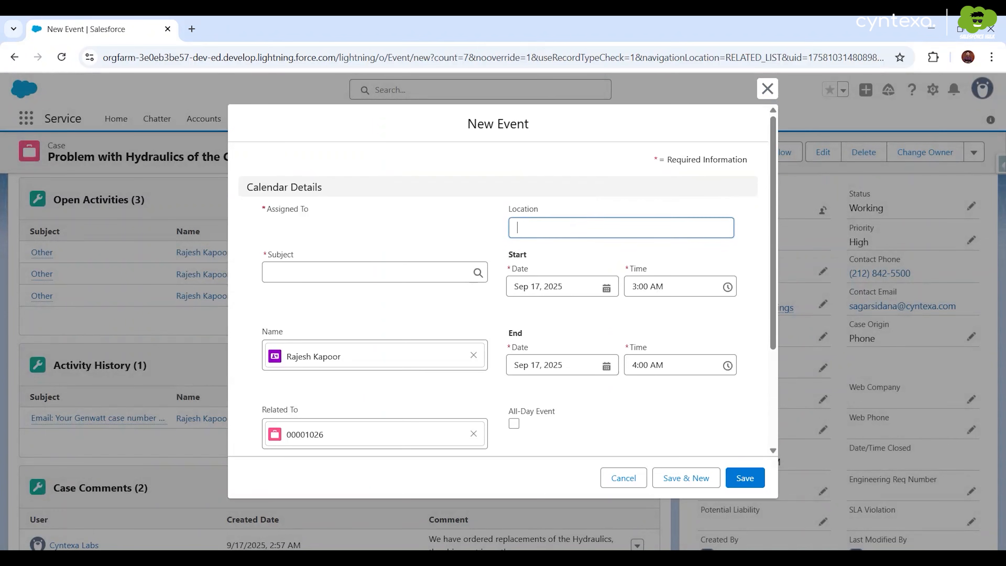
- Set the new event's subject to Call and paste the confirmation-call description
left_click(341, 295)
left_click(341, 340)
left_click(325, 295)
left_click(323, 324)
scroll(324, 327, "down", 4)
left_click(327, 407)
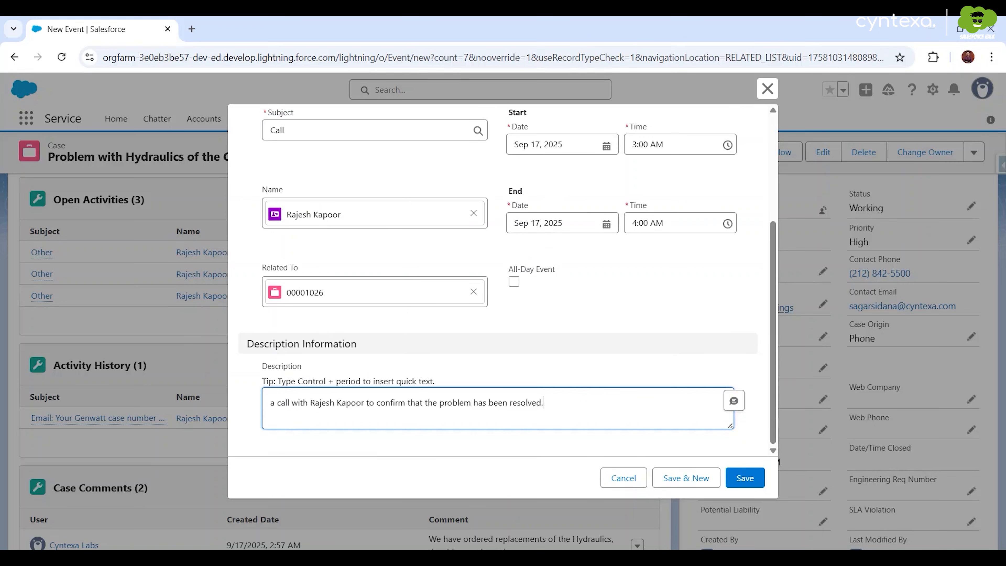
- Start the Call event Sep 20, 2025 at 5:30 PM, fill its description, and save
left_click(560, 145)
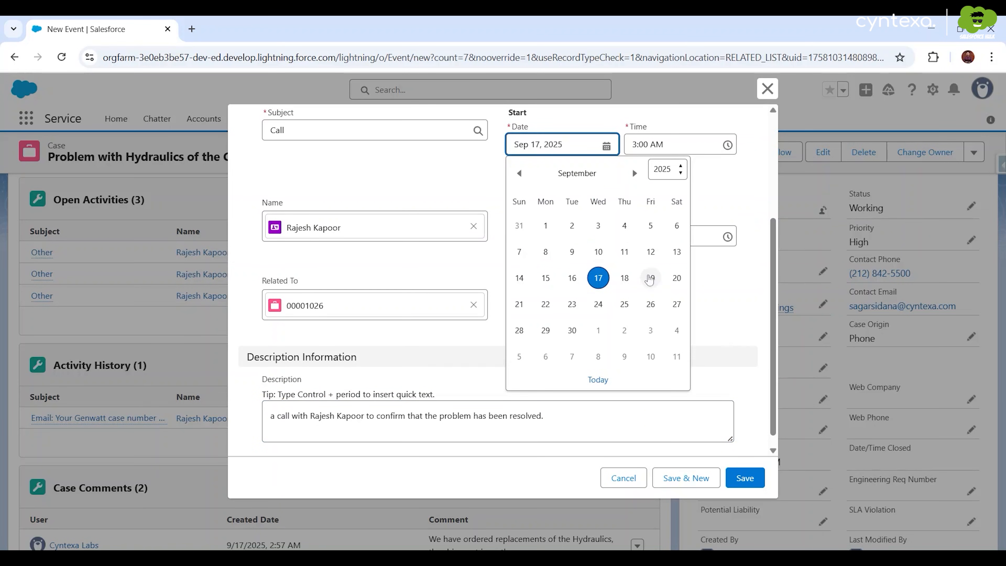
left_click(677, 278)
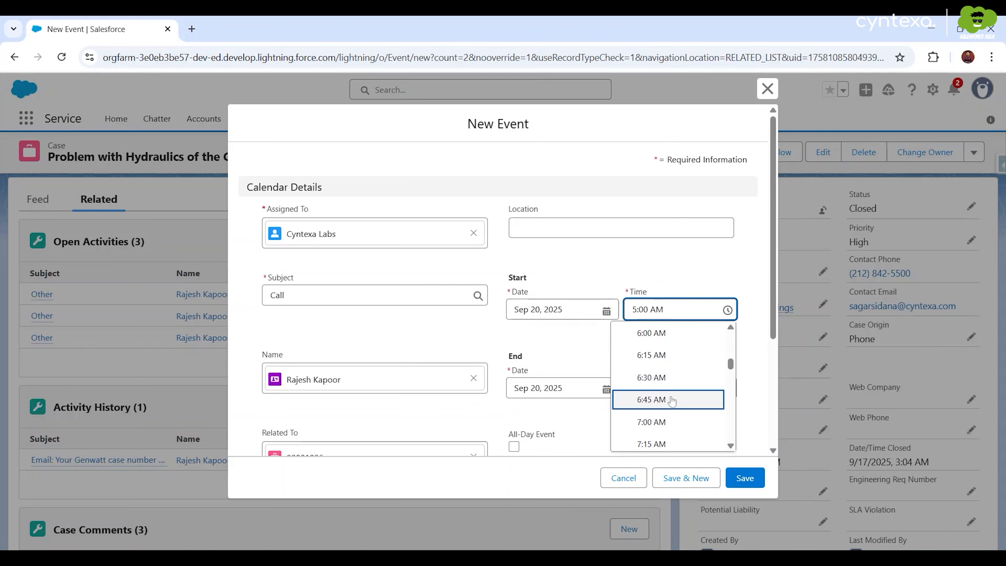
scroll(673, 386, "down", 15)
scroll(659, 382, "down", 6)
scroll(659, 382, "up", 1)
left_click(659, 385)
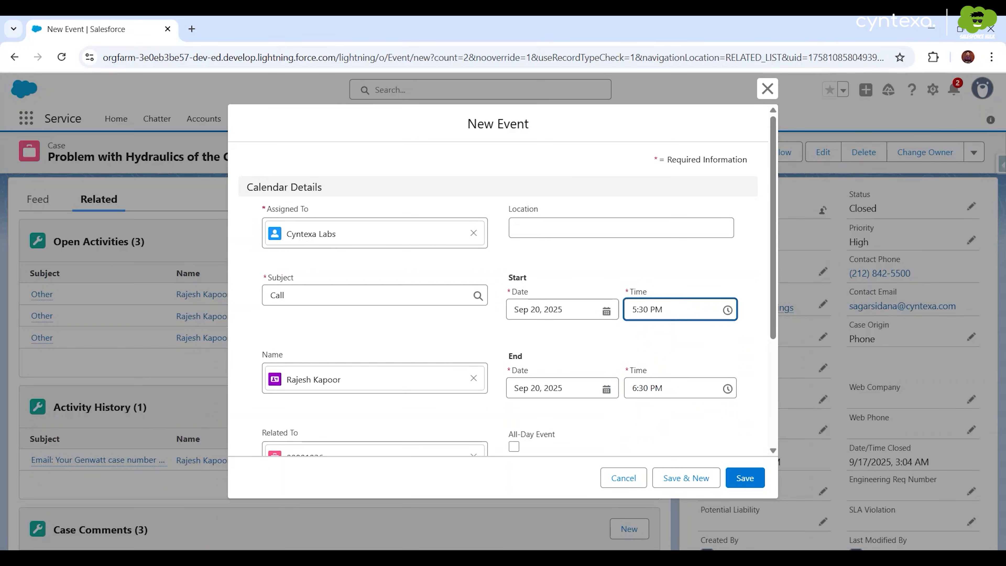
scroll(599, 416, "down", 5)
left_click(598, 416)
left_click(738, 480)
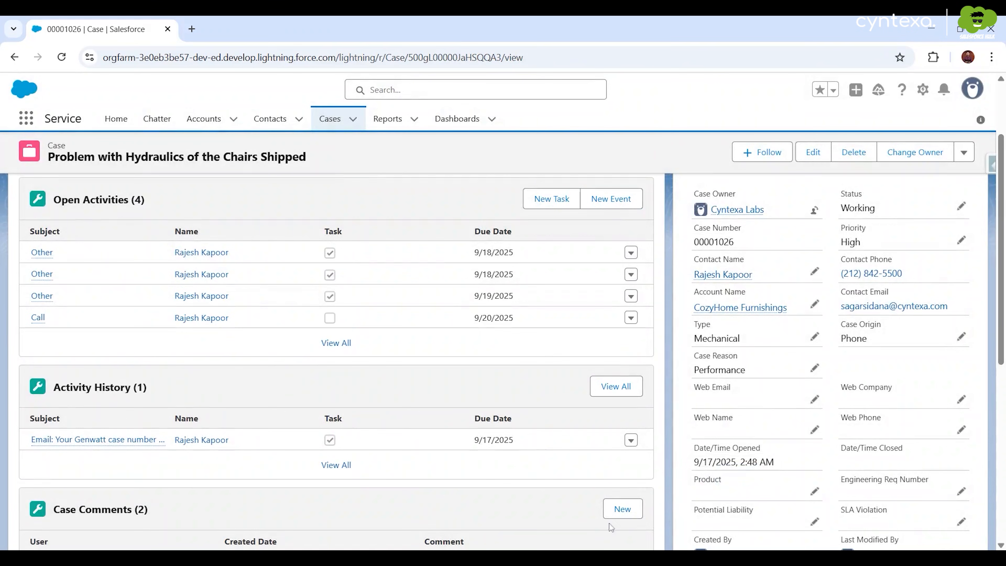
- Save a third case comment stating the contact acknowledged the problem is resolved
left_click(619, 511)
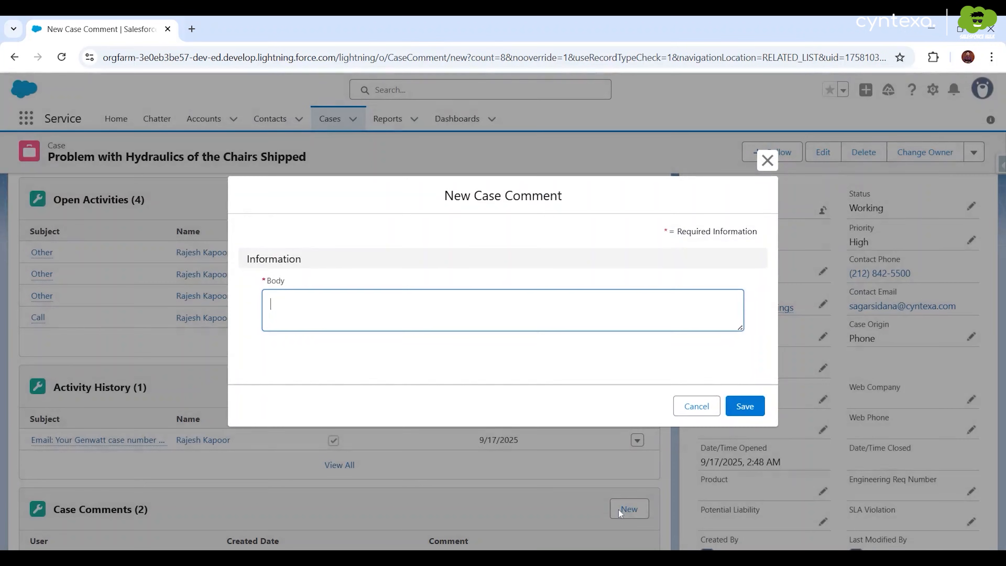
type("Rajesh has acknowledged that the problem is resolved.")
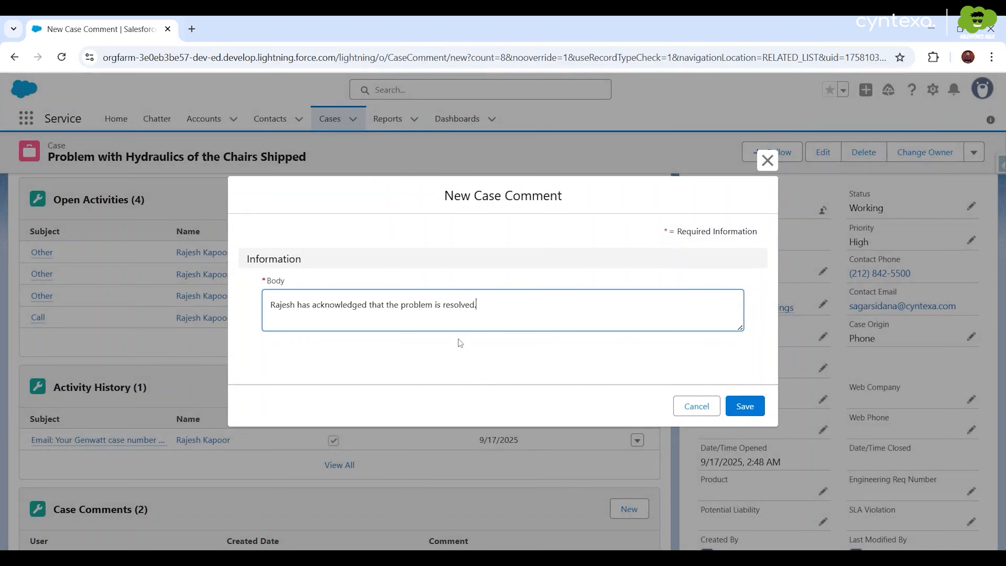
left_click(739, 406)
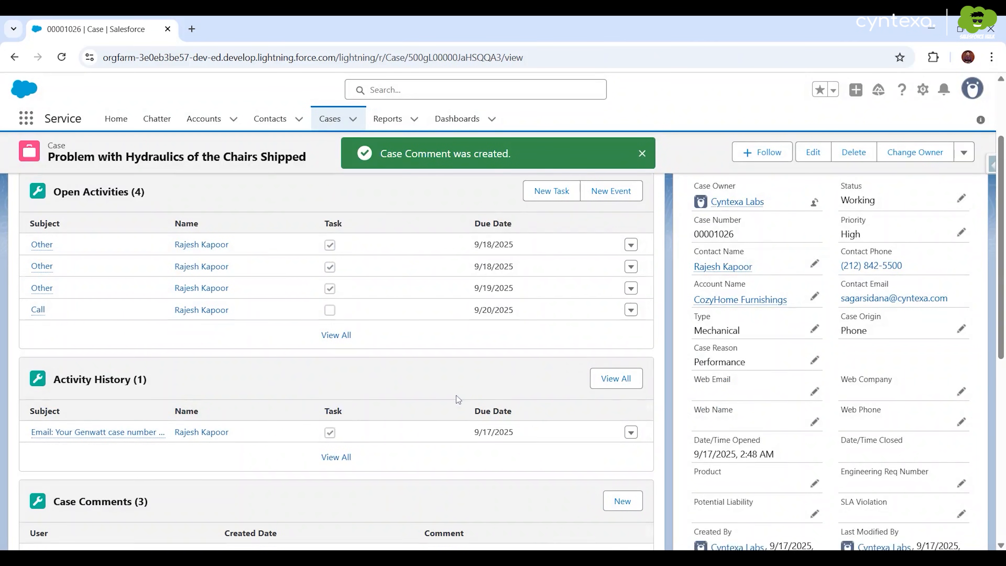
scroll(458, 397, "down", 3)
scroll(458, 398, "down", 2)
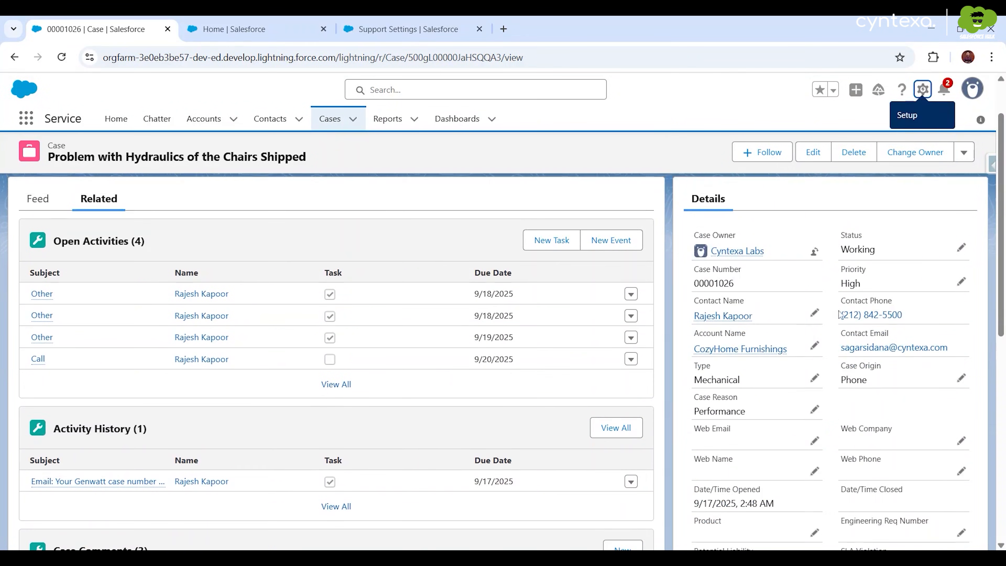
- Open the case Status picklist, leave it at Working, and go to Setup
left_click(961, 248)
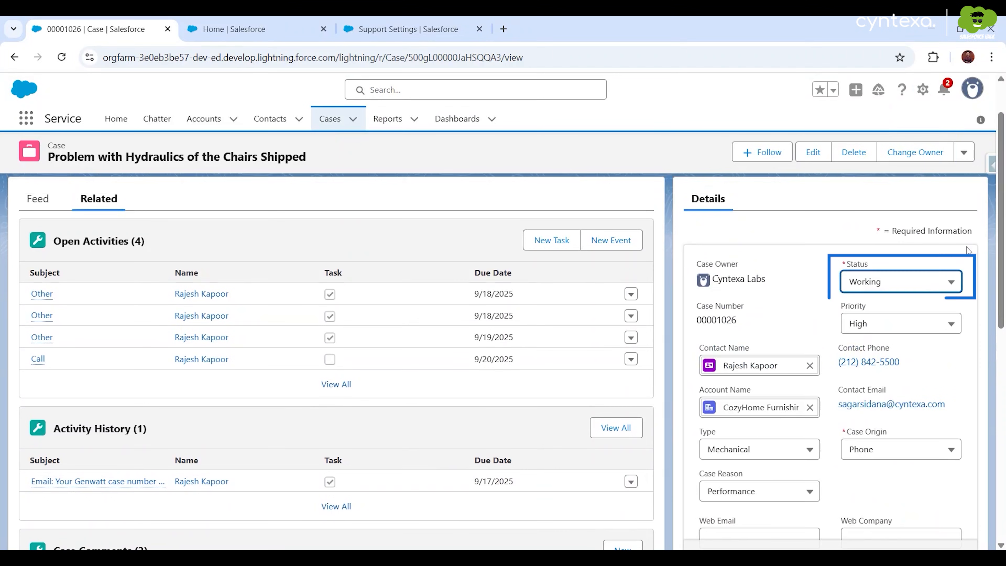
left_click(877, 281)
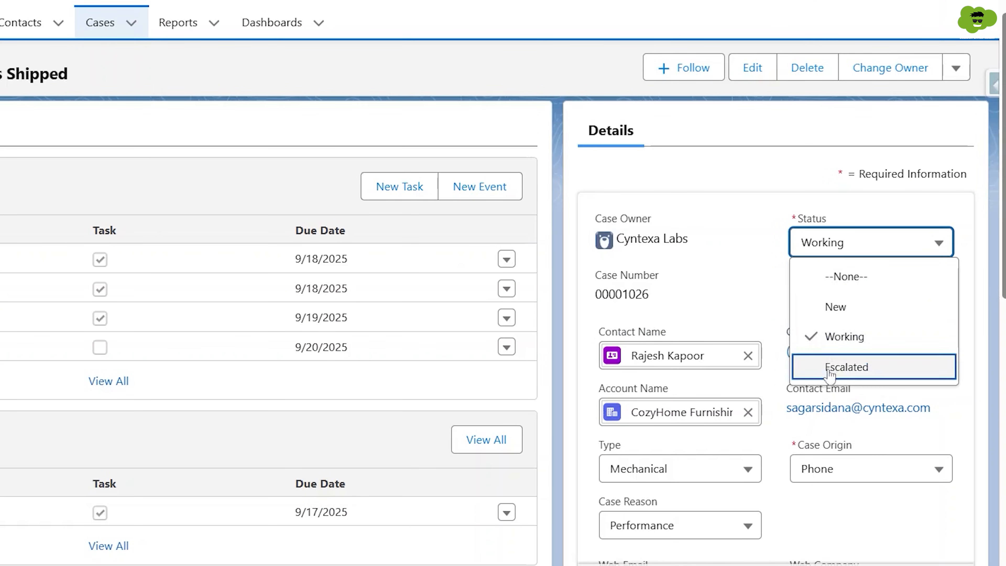
left_click(759, 564)
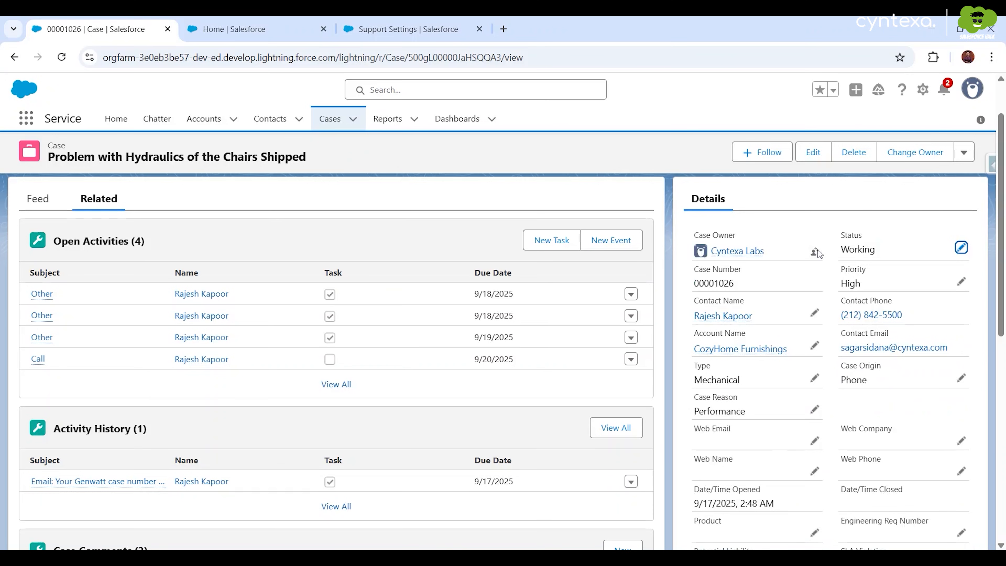
left_click(924, 90)
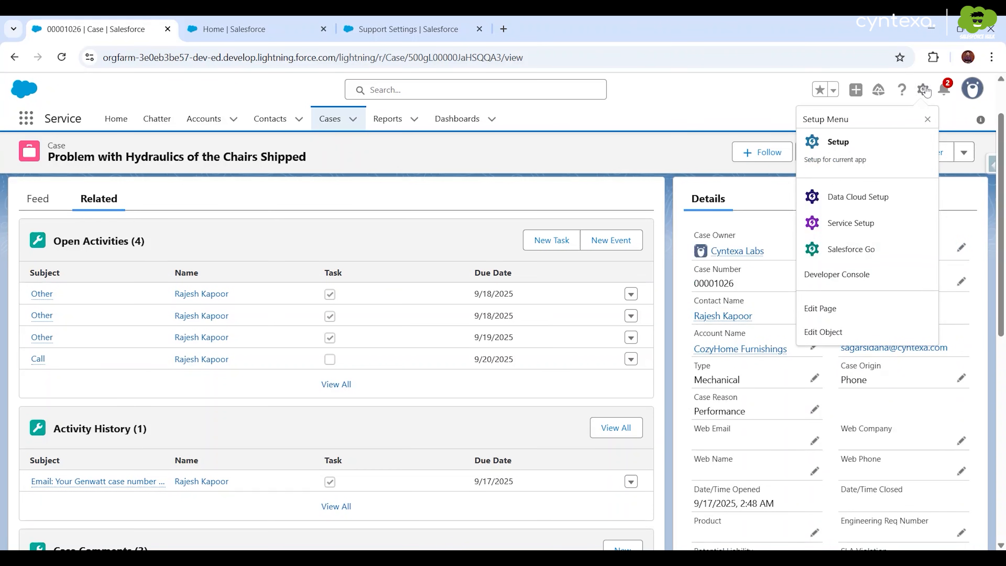
left_click(890, 146)
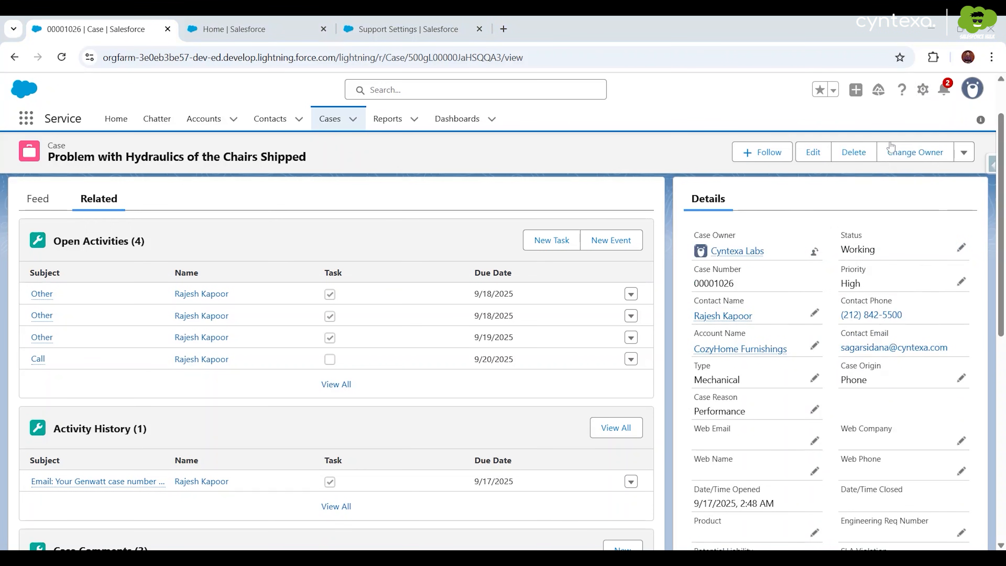
- Find Support Settings via Quick Find, tick 'Show Closed Statuses in Case Status Field', and reload the case page
type("Support Setting")
left_click(89, 237)
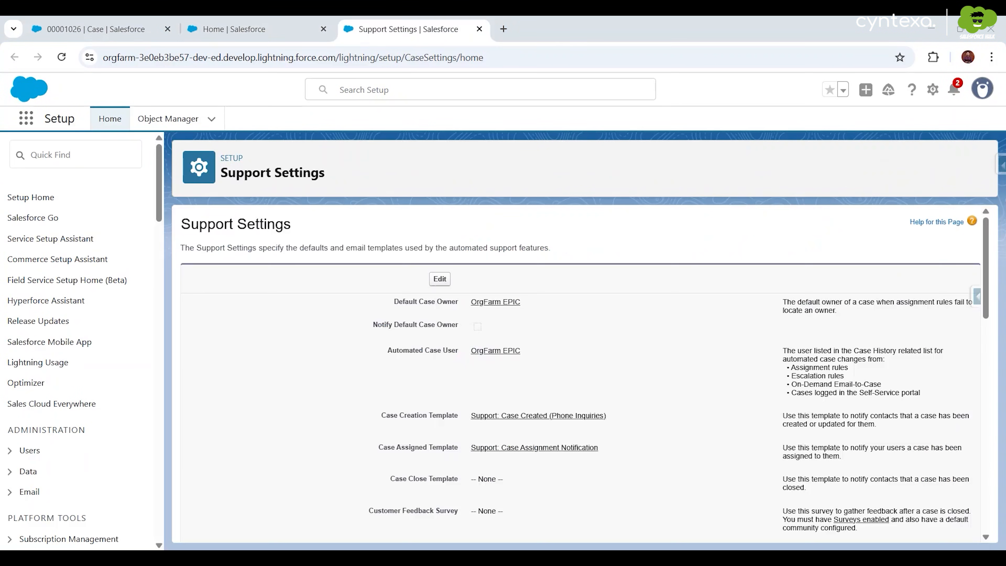
left_click(439, 279)
scroll(437, 284, "down", 10)
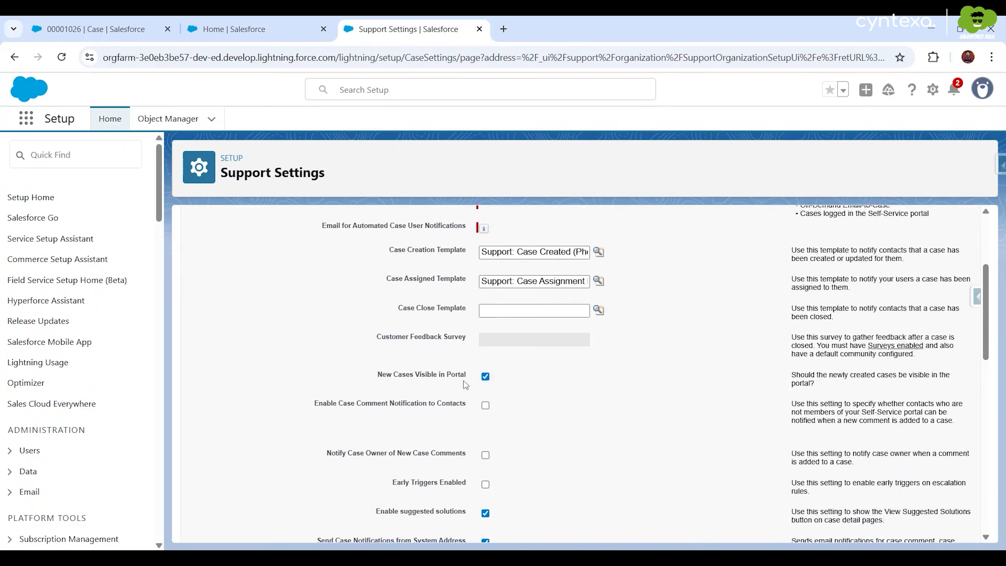
scroll(386, 375, "up", 5)
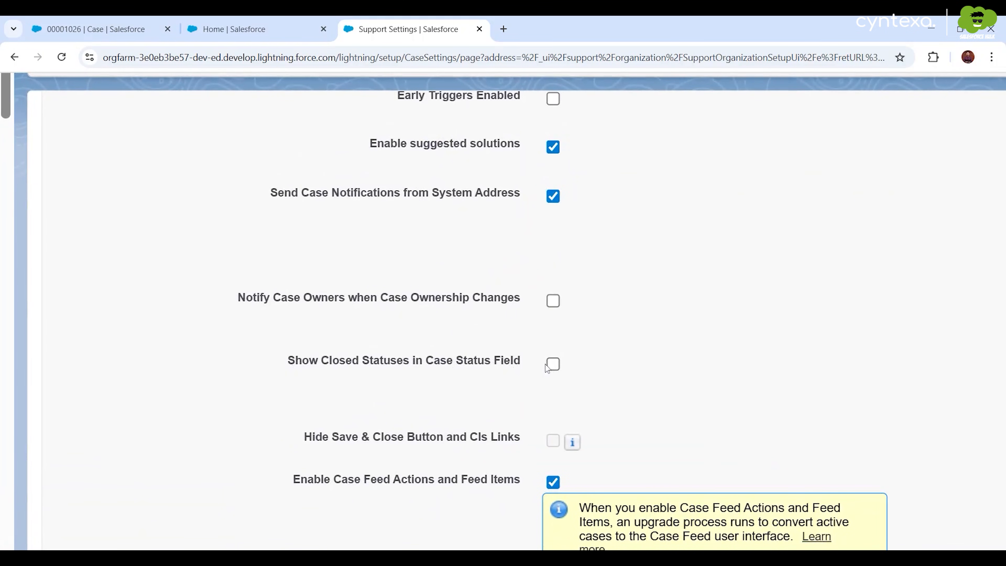
left_click(553, 364)
scroll(514, 344, "down", 5)
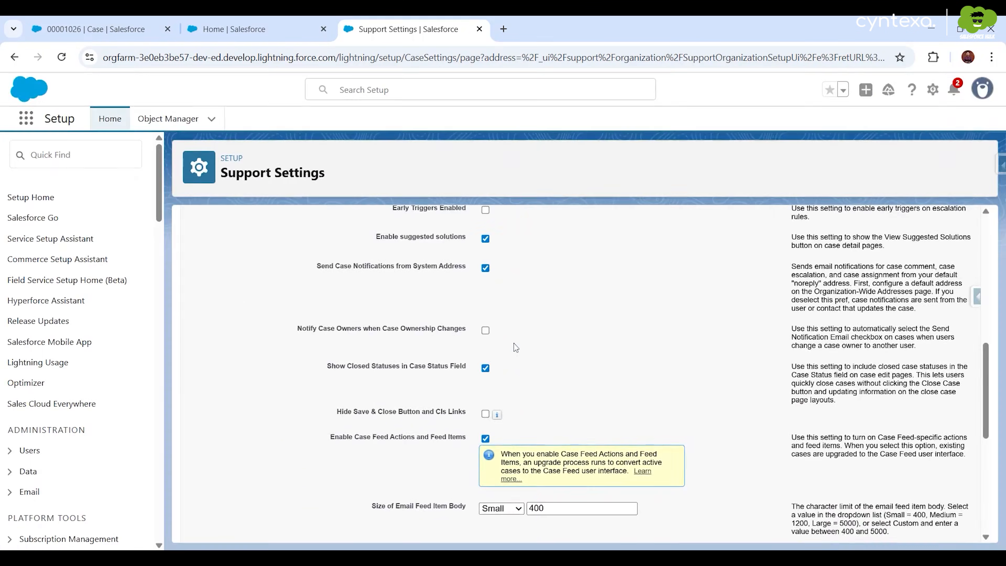
scroll(514, 344, "up", 10)
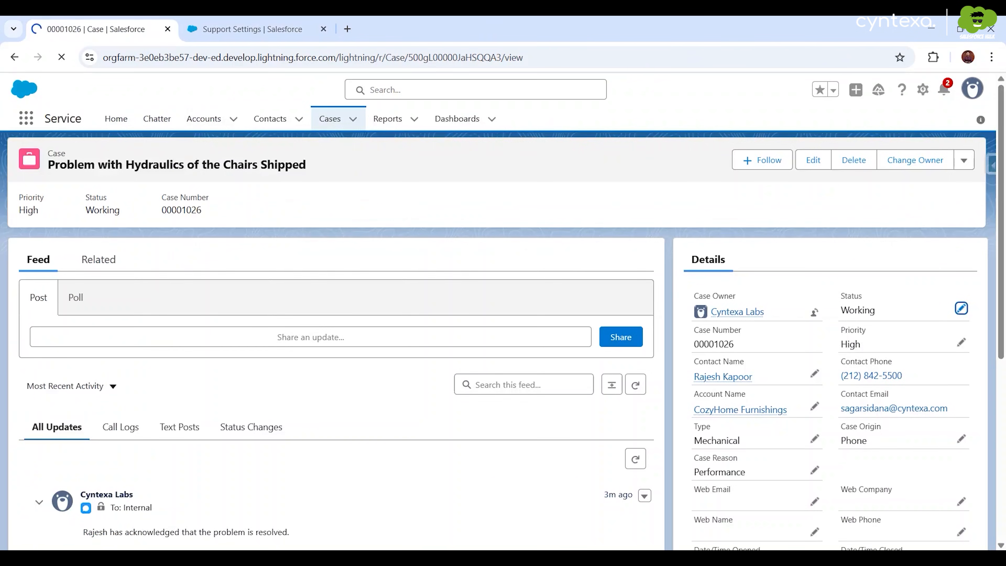
key("F5")
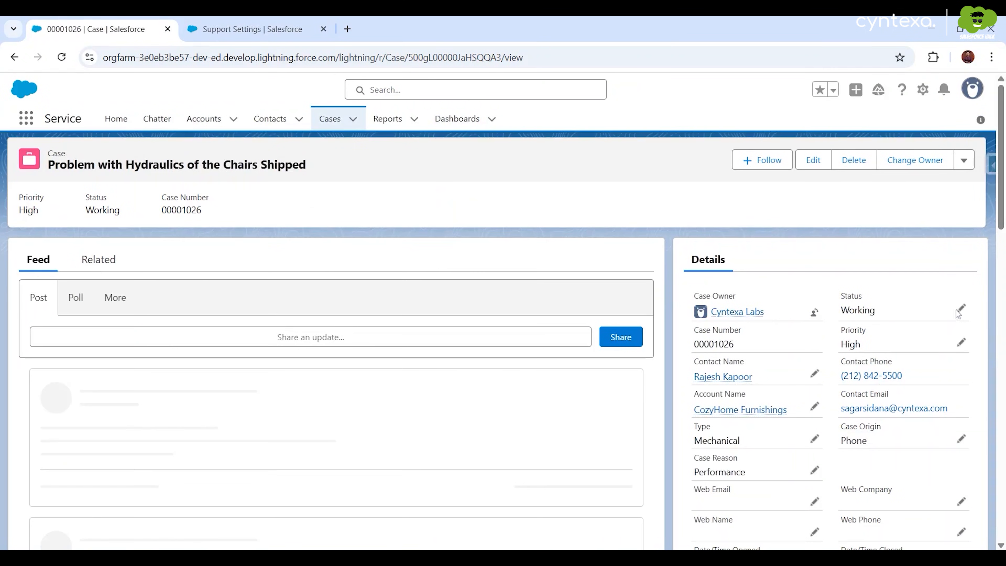
- Change the case Status from Working to Closed and save it
left_click(962, 308)
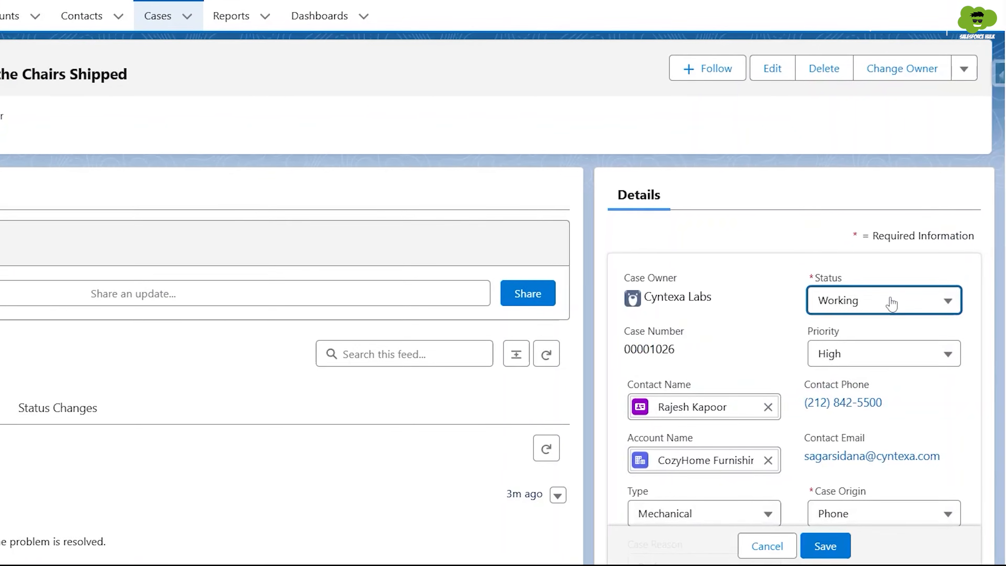
left_click(901, 341)
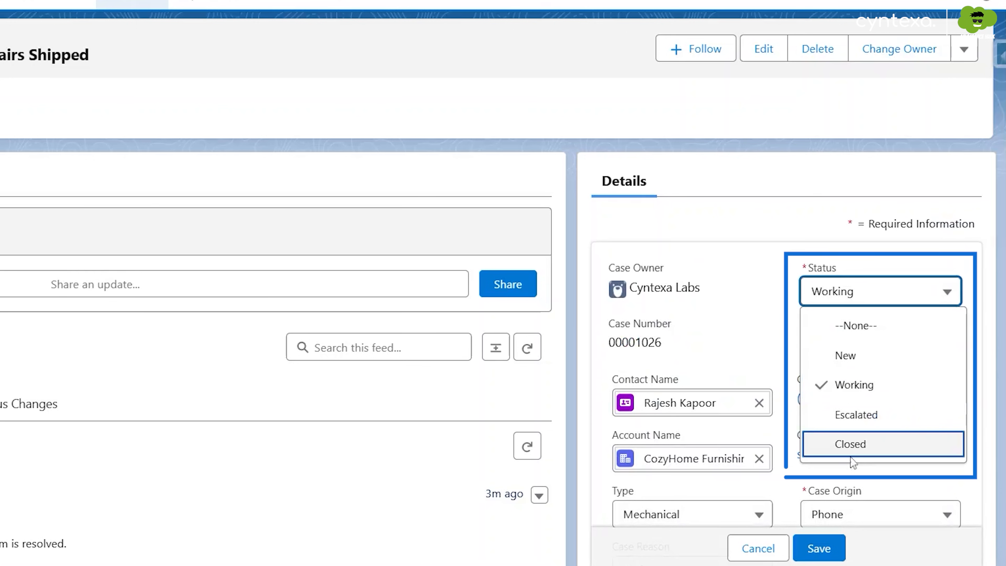
left_click(810, 549)
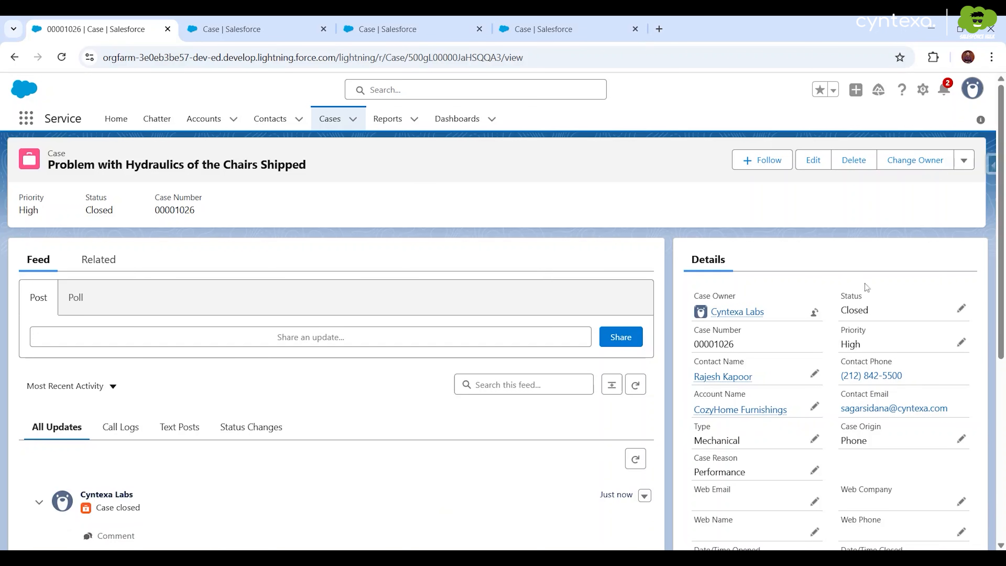
- In the Case Layout editor, drag Close Case into the Salesforce Classic Publisher quick actions and save
left_click(924, 89)
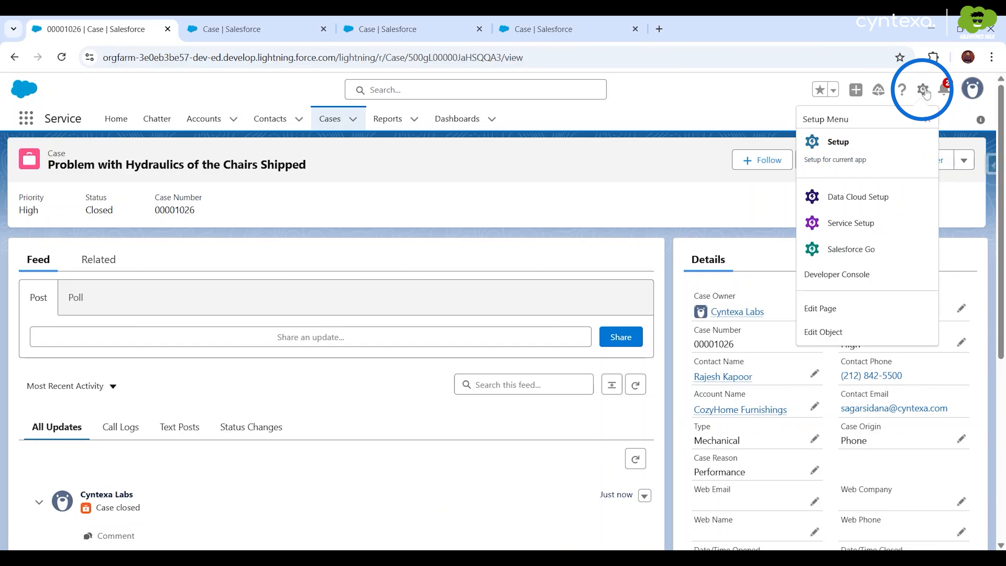
left_click(833, 332)
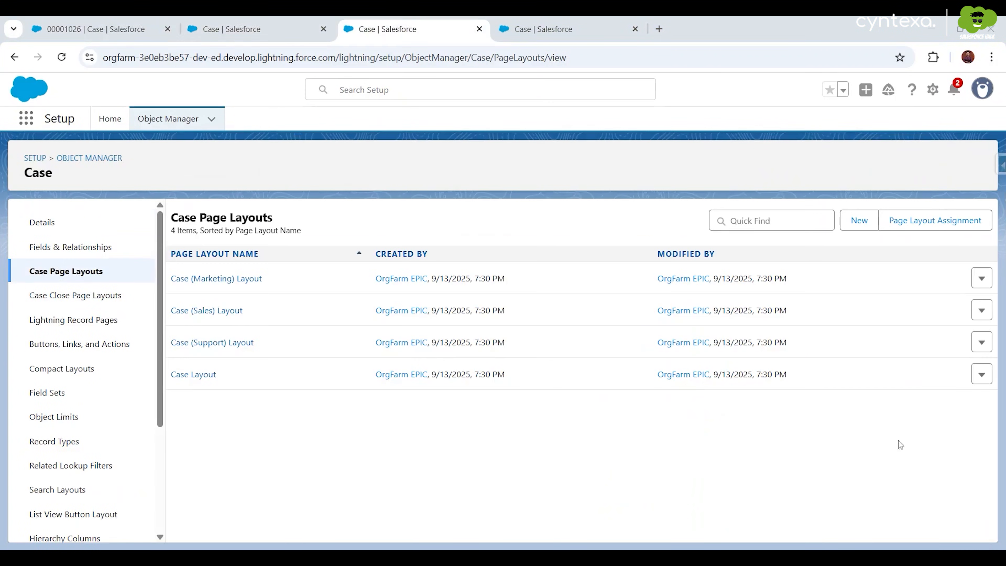
left_click(981, 374)
left_click(957, 407)
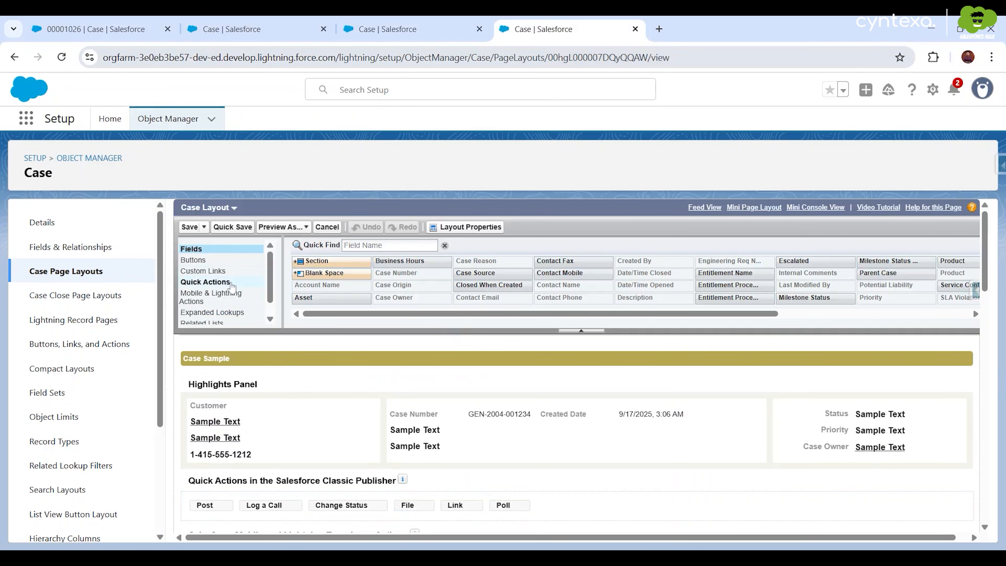
left_click(236, 282)
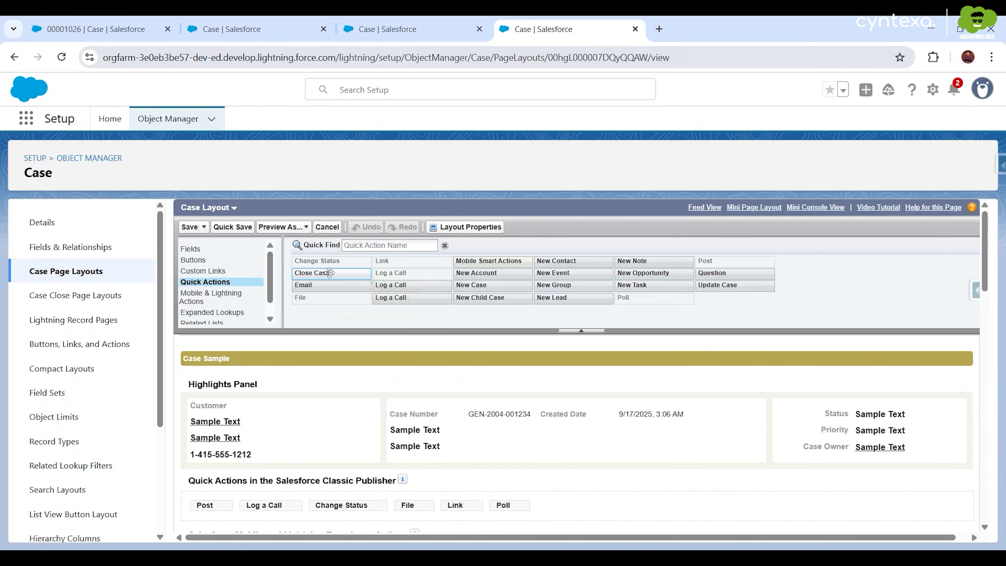
mouse_move(329, 272)
left_mouse_down()
mouse_move(258, 428)
mouse_move(207, 471)
mouse_move(199, 509)
left_mouse_up()
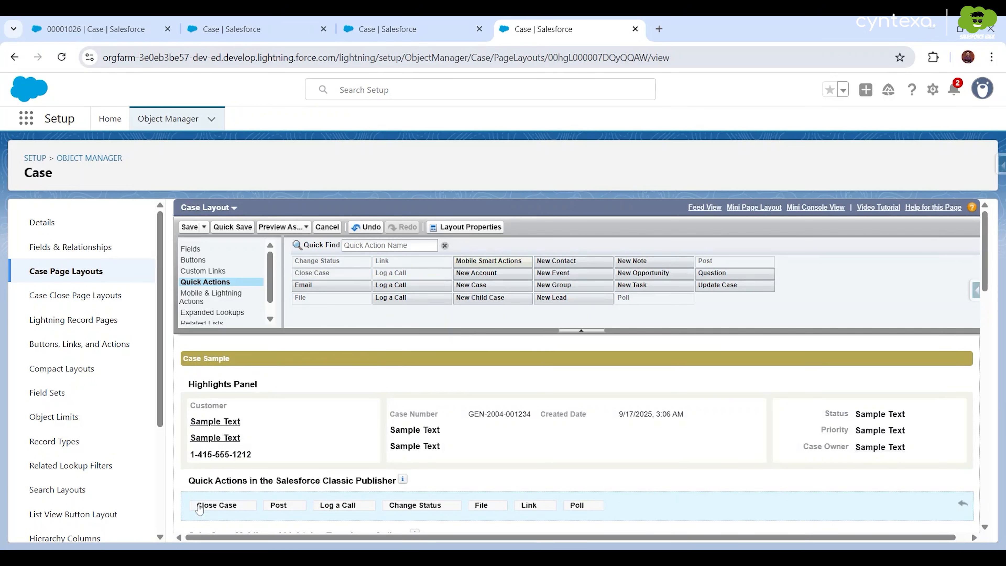
left_click(194, 227)
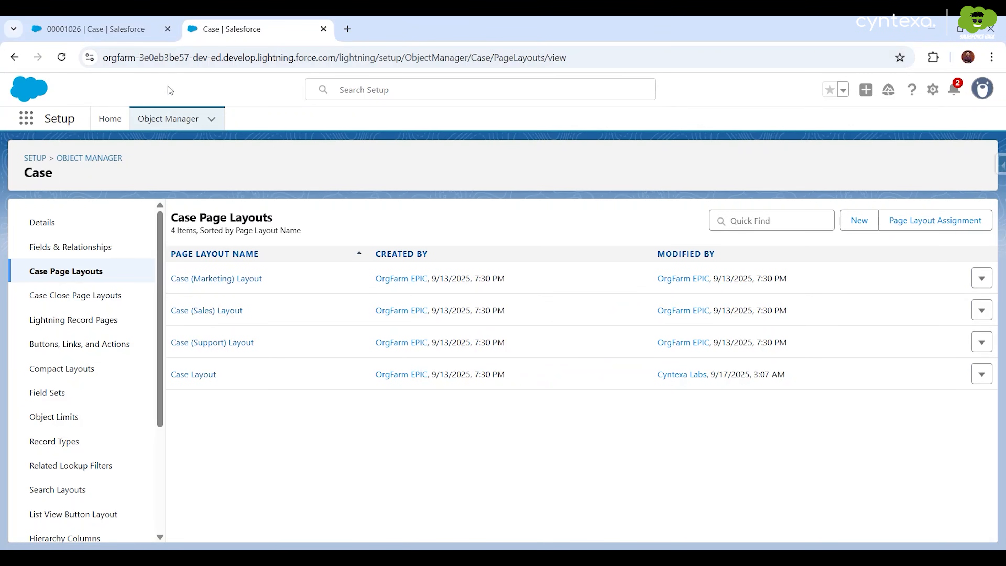
left_click(110, 21)
- Refresh the closed case record so the new Close Case action appears
key("F5")
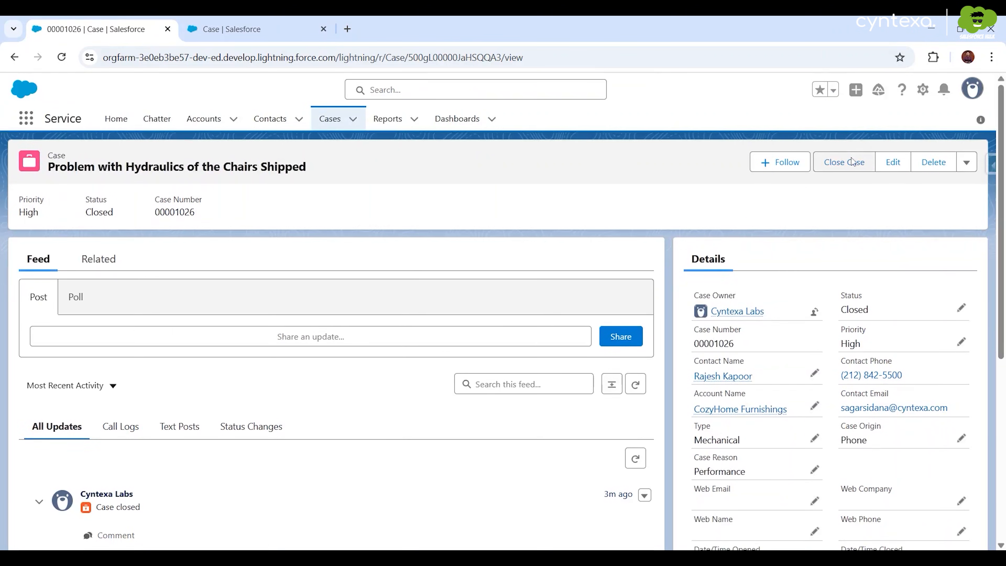
scroll(853, 160, "up", 5)
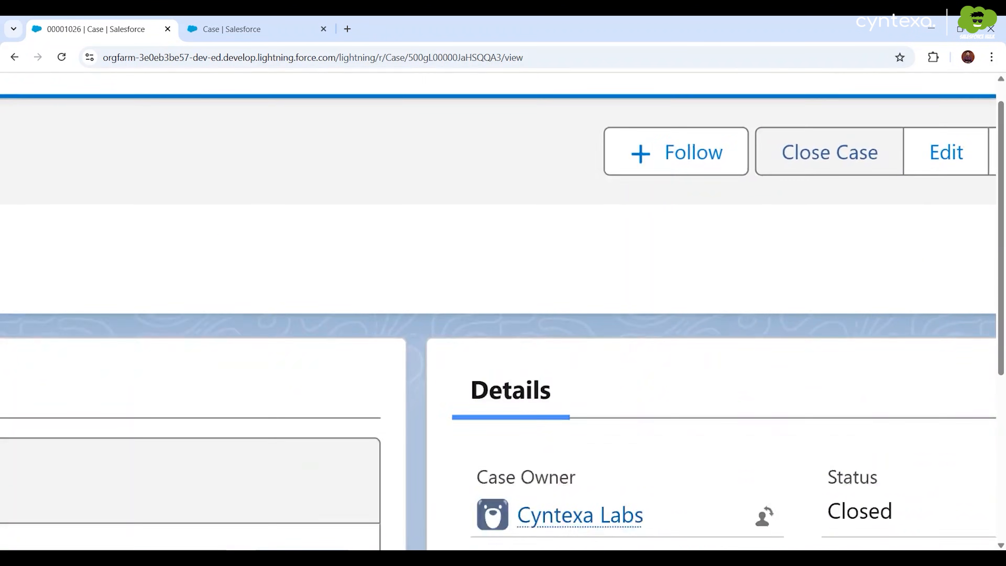
scroll(851, 156, "down", 5)
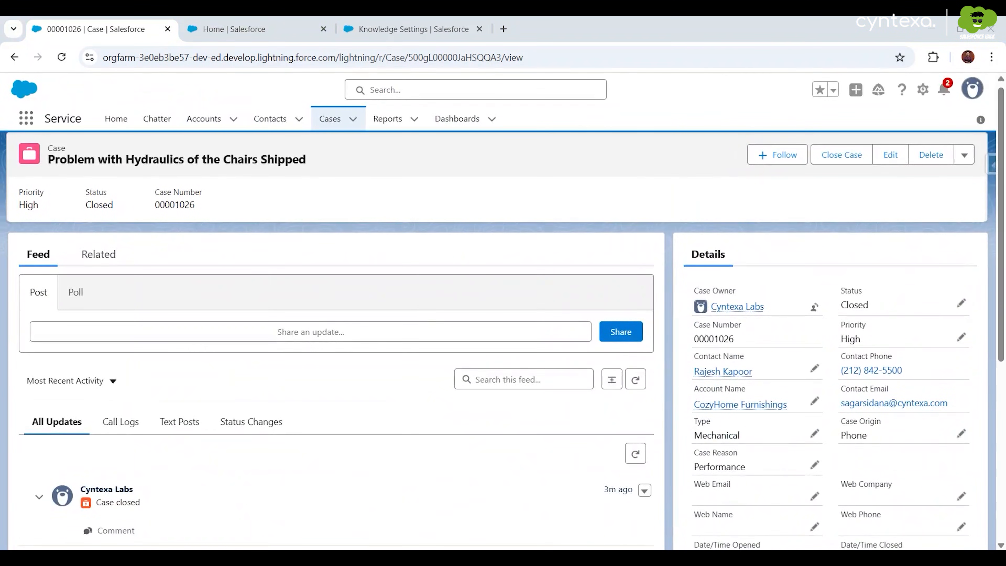